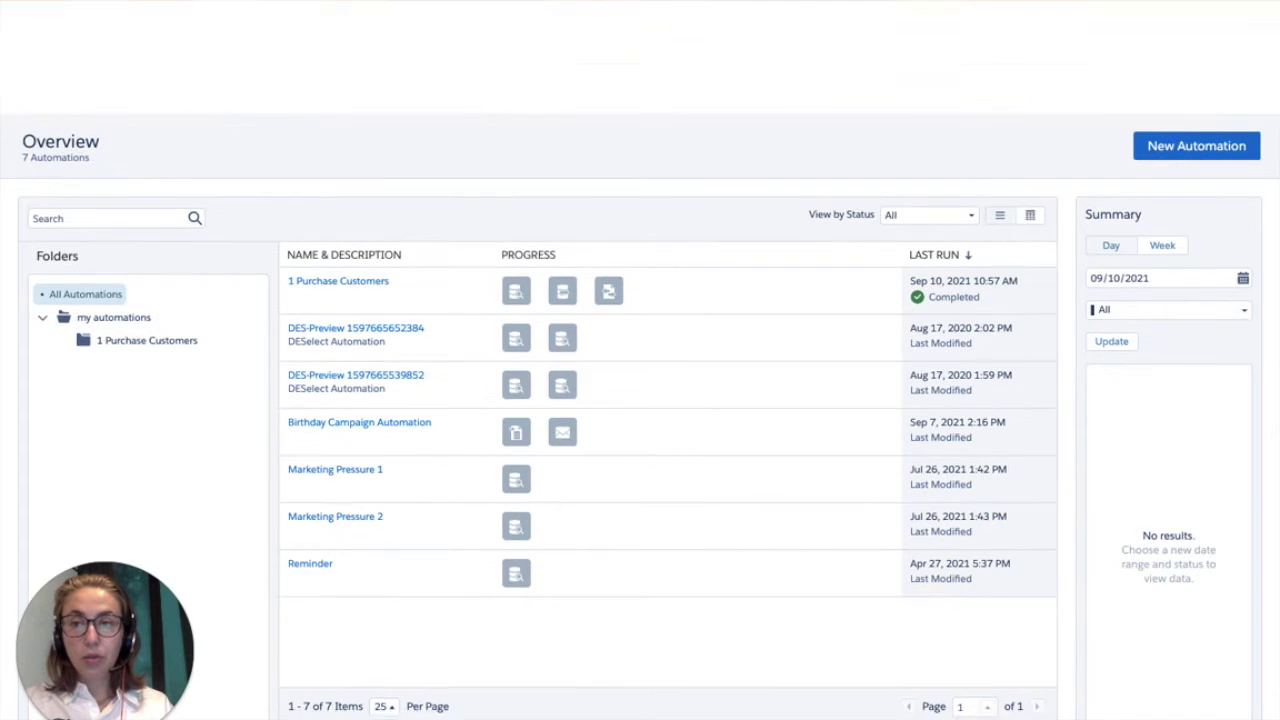
- Open the workflow of the 1 Purchase Customers automation and review its schedule definition
mouse_move(565, 97)
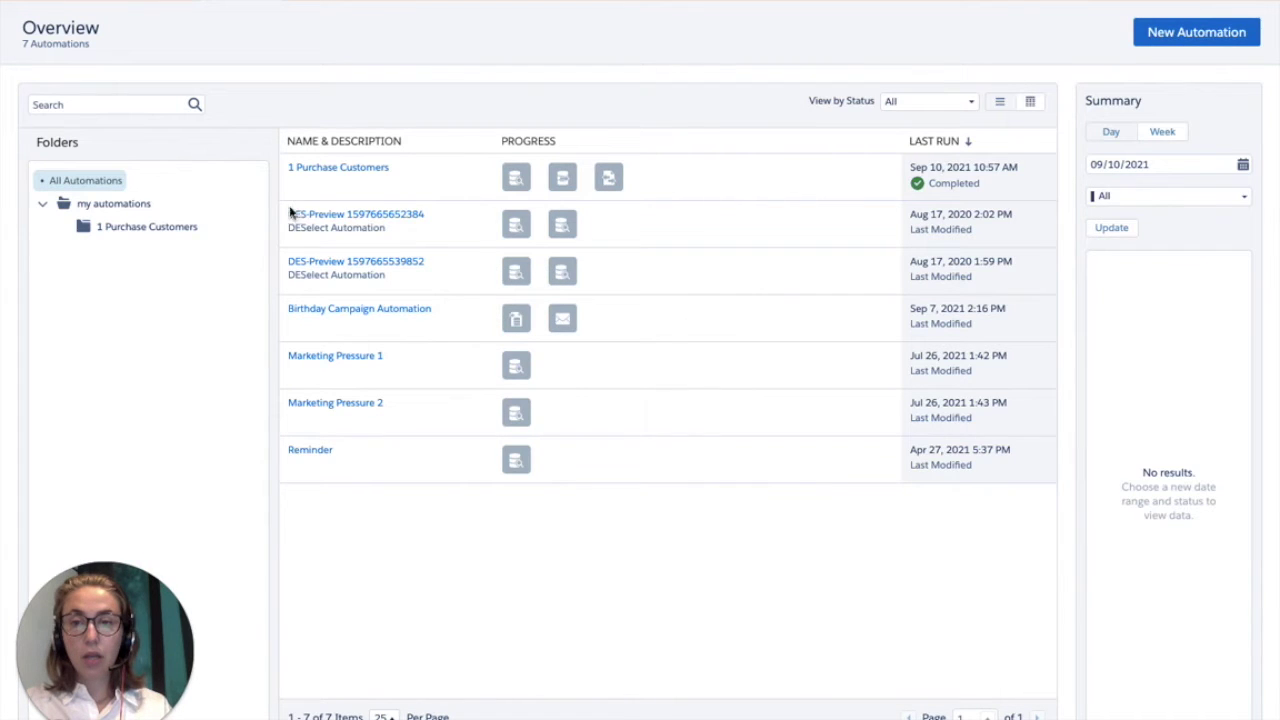
left_click(330, 168)
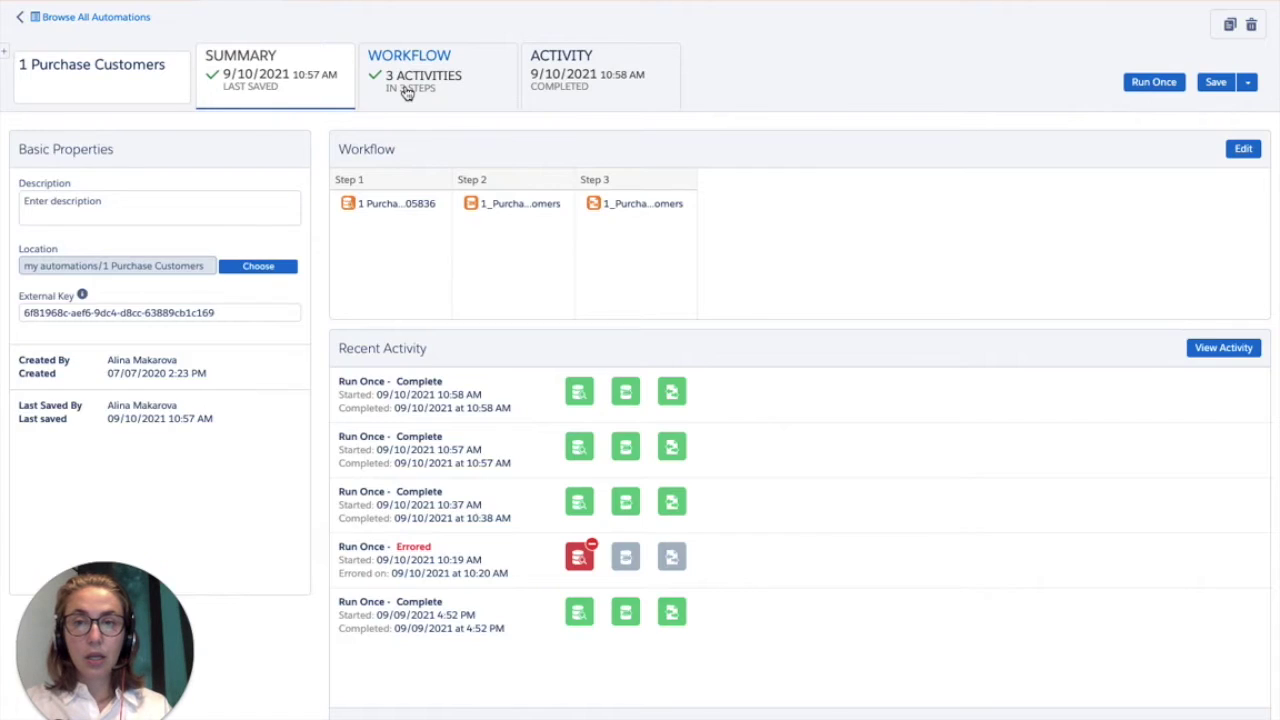
left_click(407, 90)
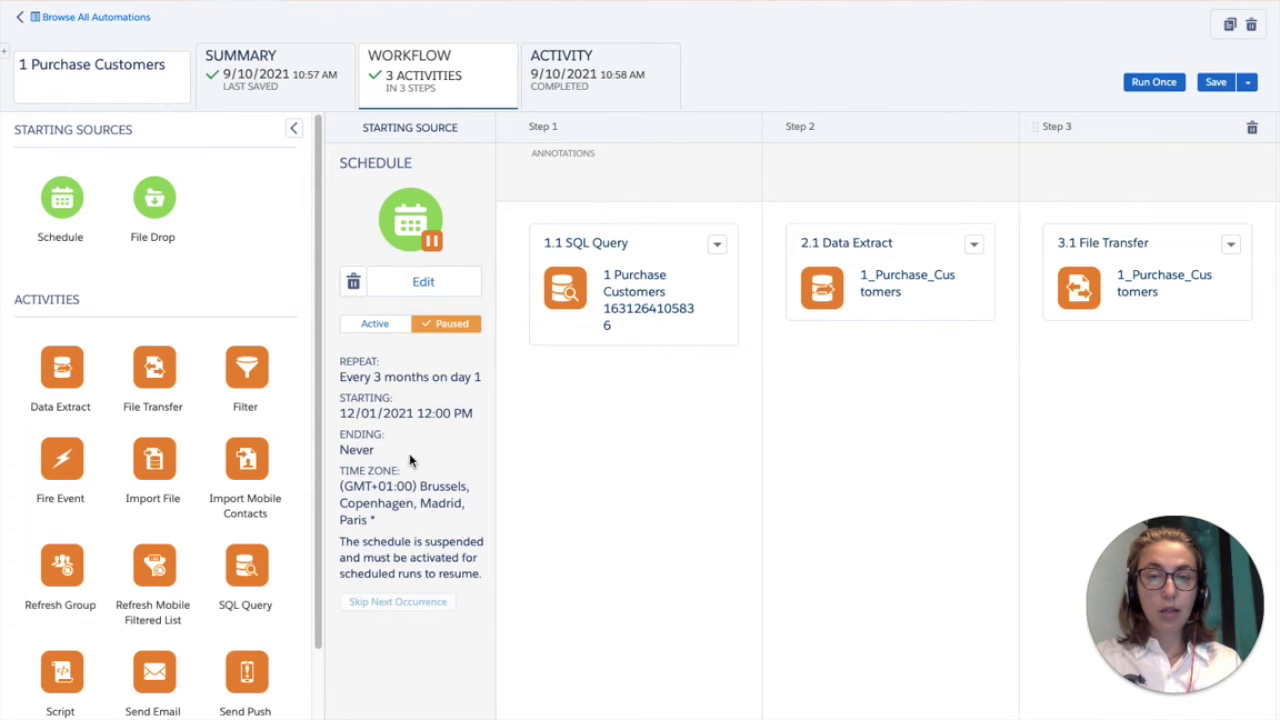
left_click(420, 286)
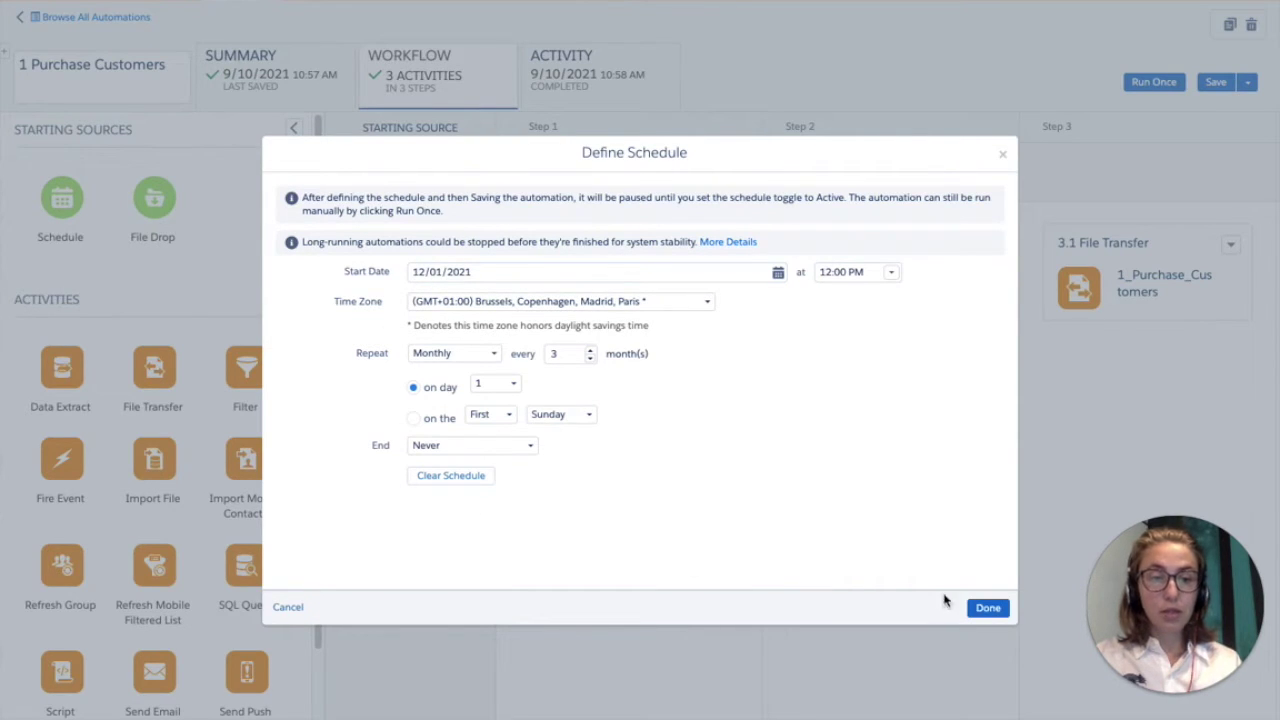
left_click(990, 608)
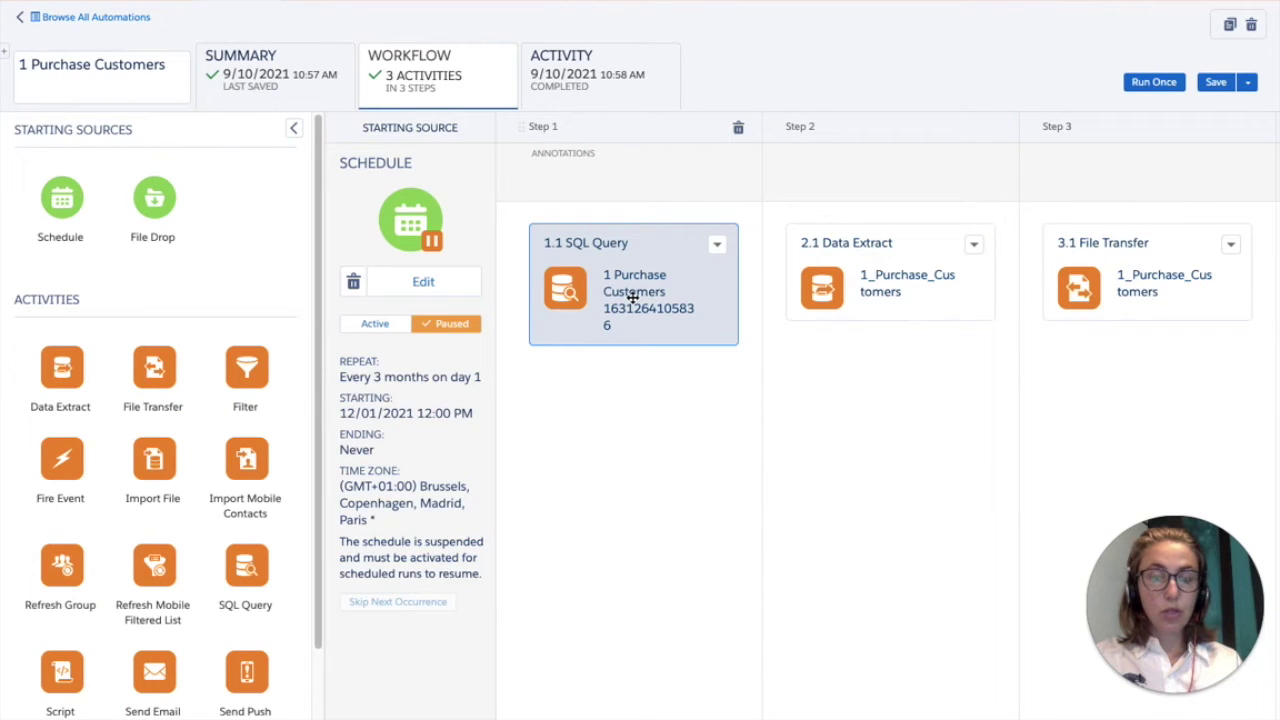
- Open the step 1 SQL query for editing and insert line breaks before each AS in the select list and before INNER JOIN
left_click(718, 246)
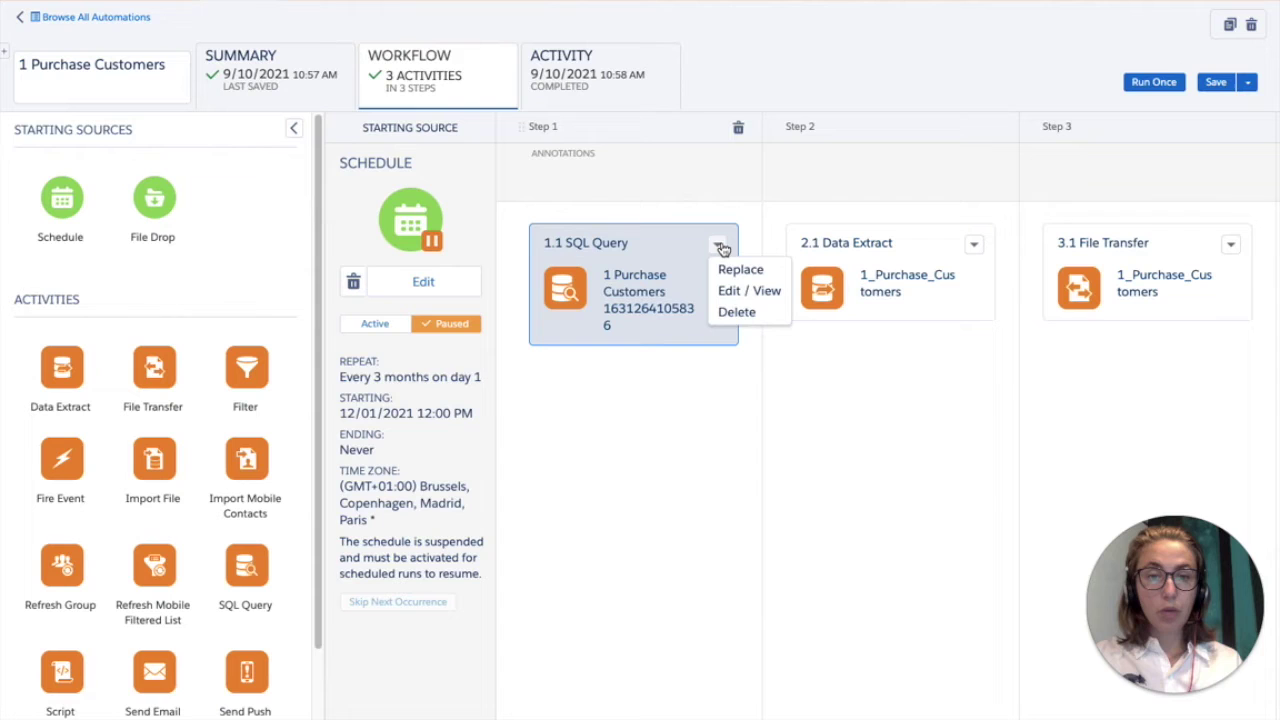
left_click(721, 289)
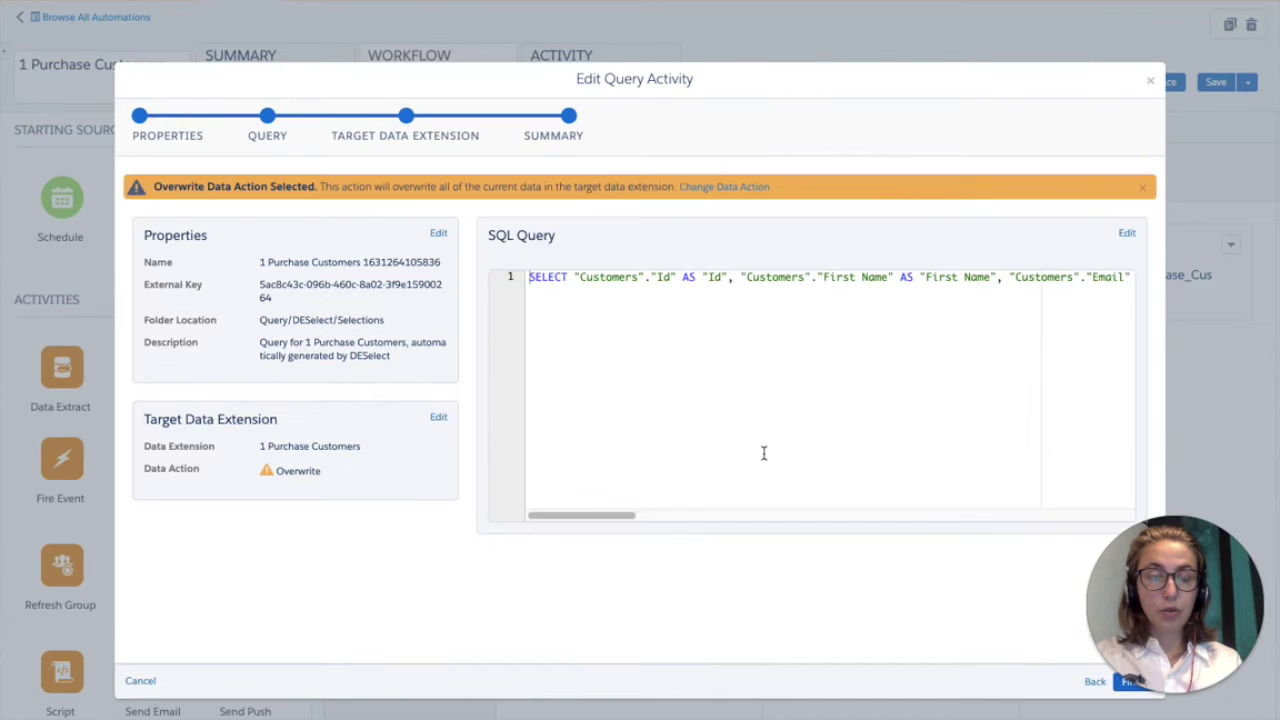
left_click(888, 388)
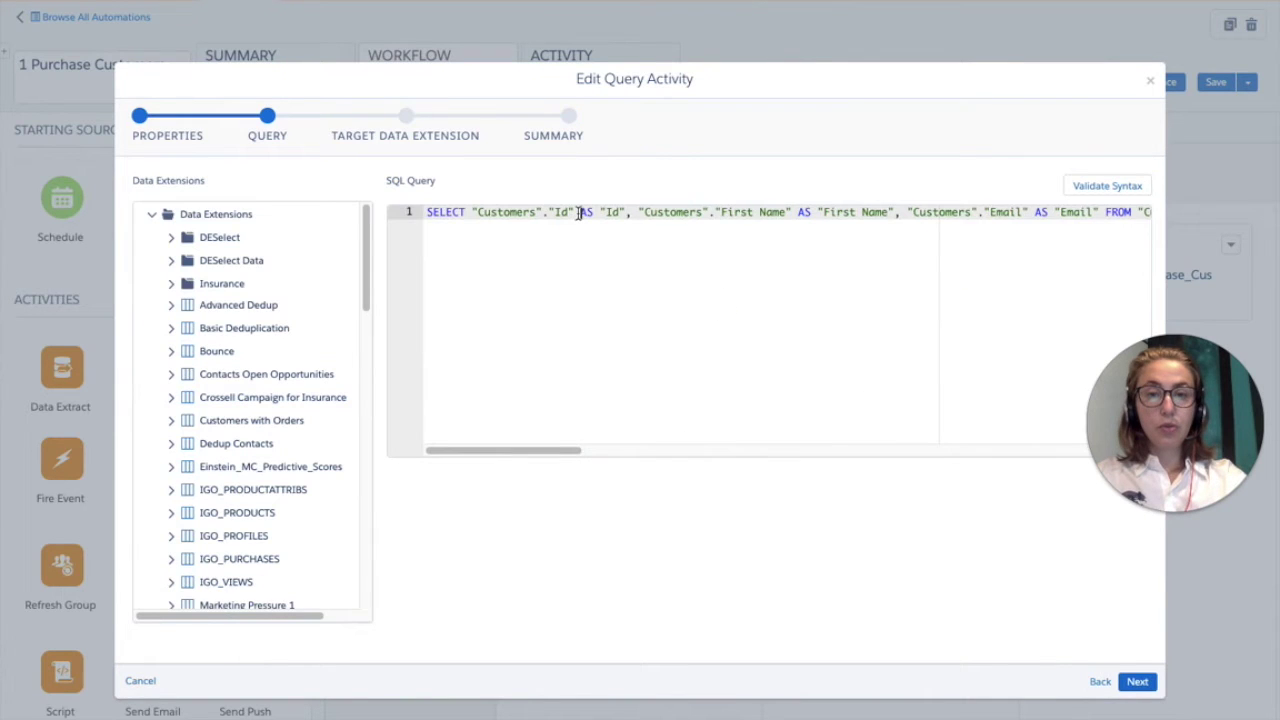
left_click(578, 213)
key("Return")
left_click(639, 227)
key("Return")
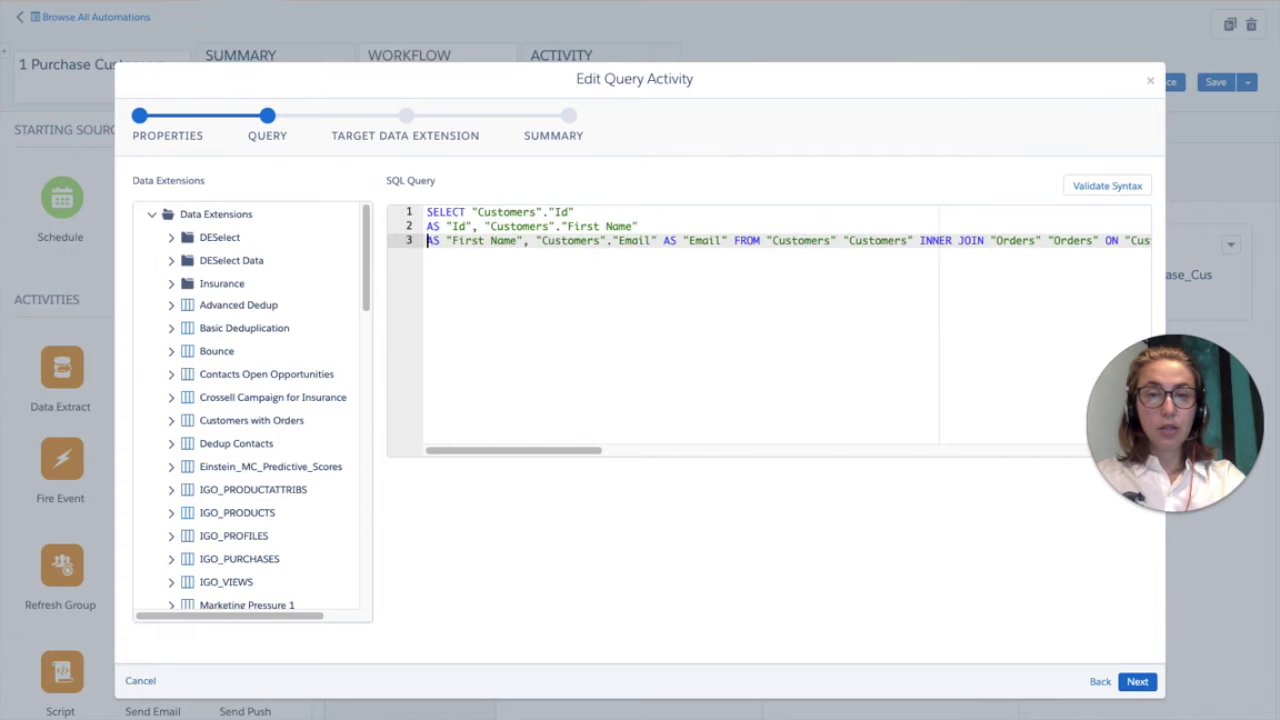
left_click(663, 241)
key("Return")
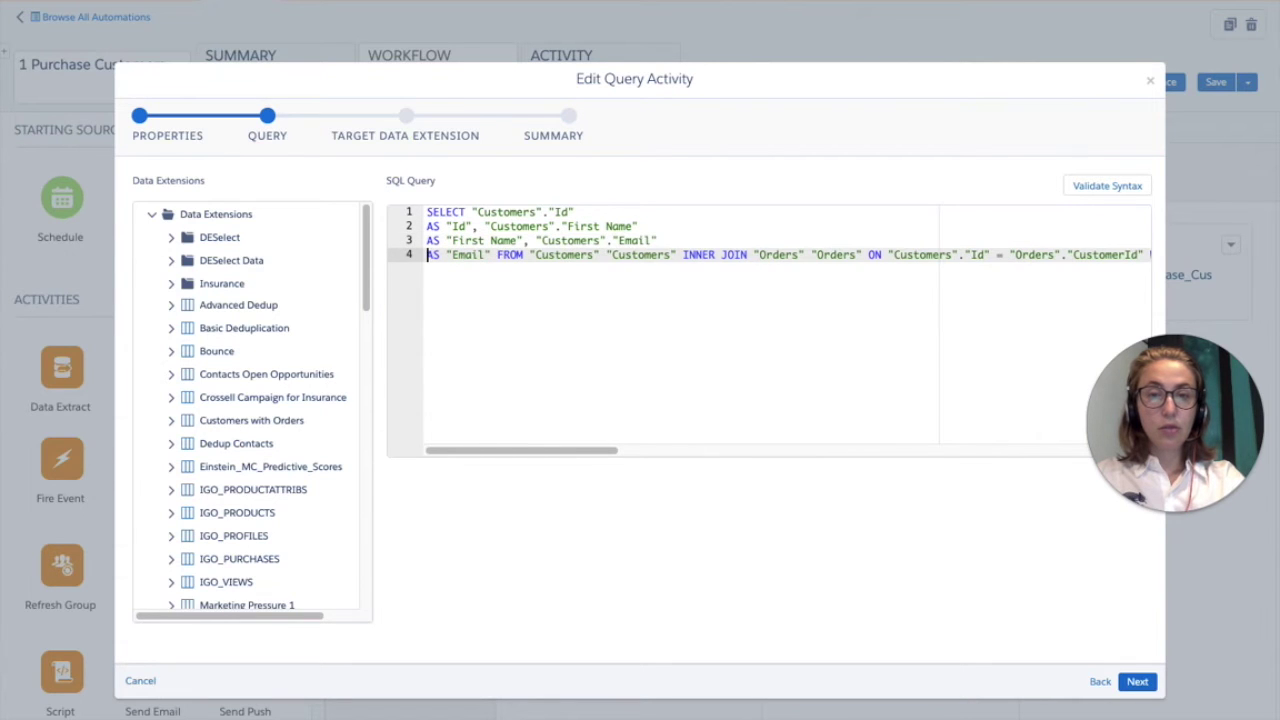
left_click(684, 256)
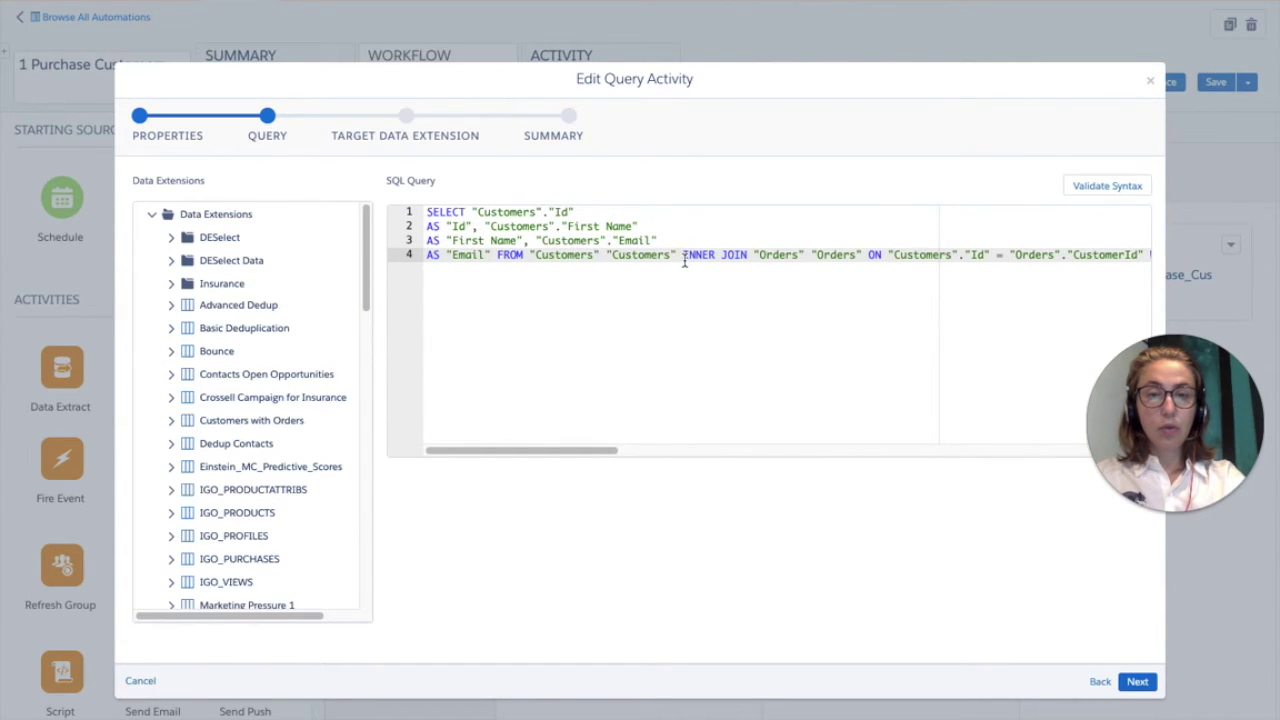
key("Return")
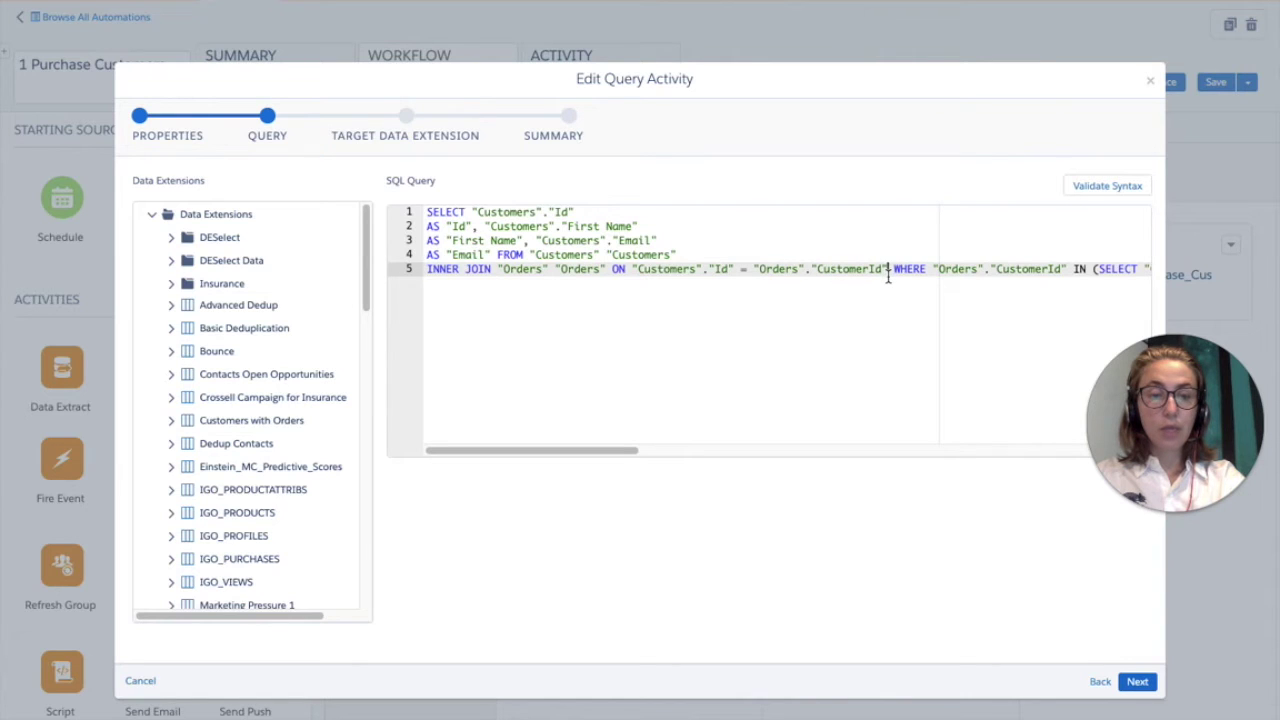
- Break the rest of the query before WHERE, the subquery's AS, GROUP BY and CONVERT, and finish the query activity with the Overwrite data action
key("Return")
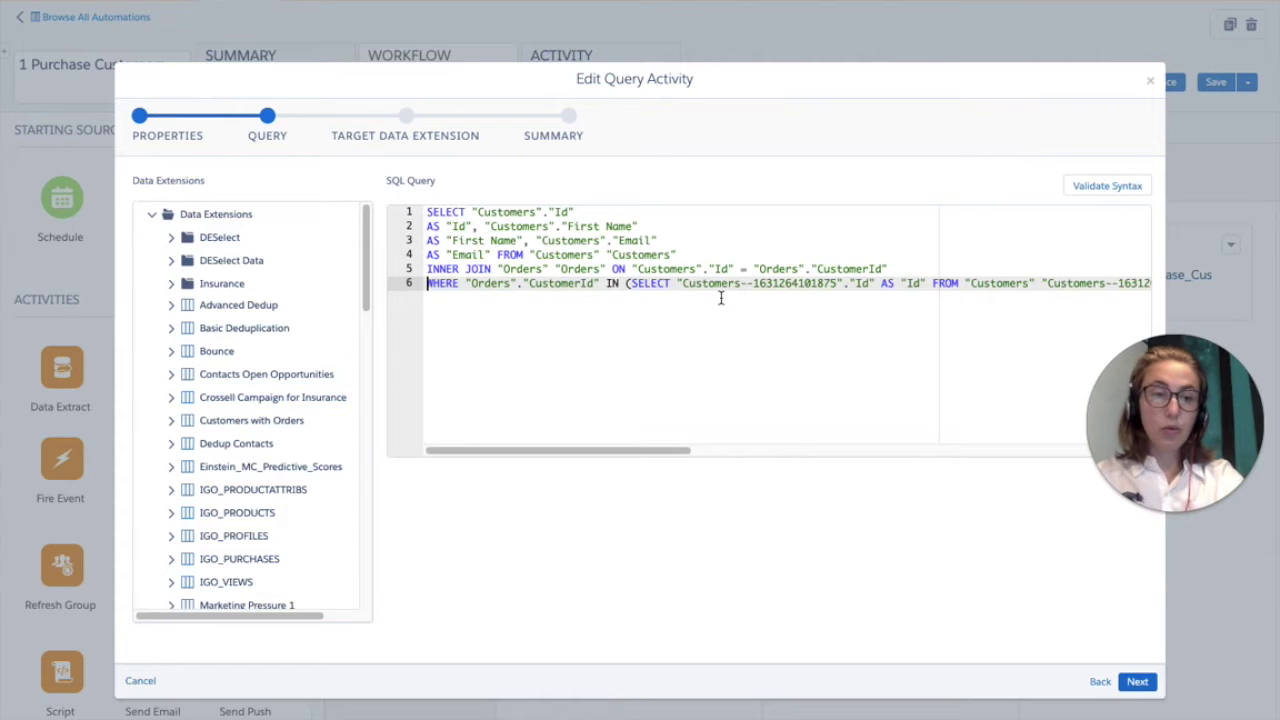
left_click(880, 284)
key("Return")
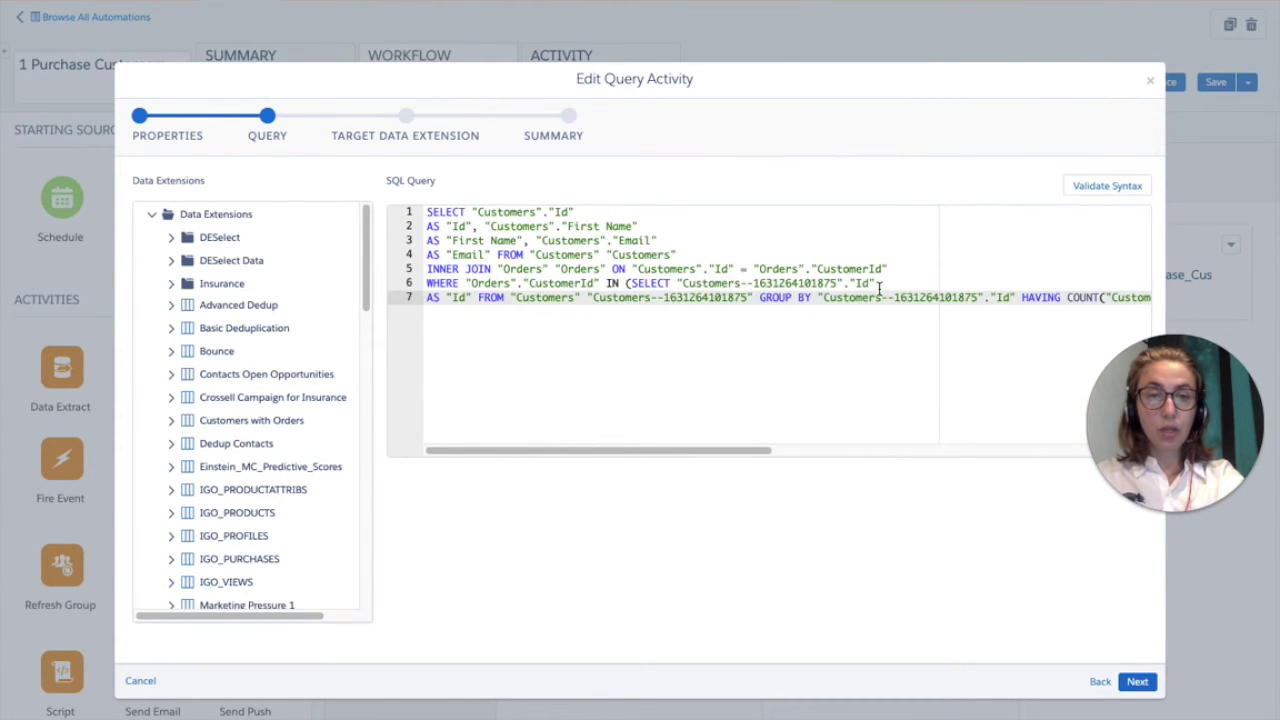
left_click(755, 298)
key("Return")
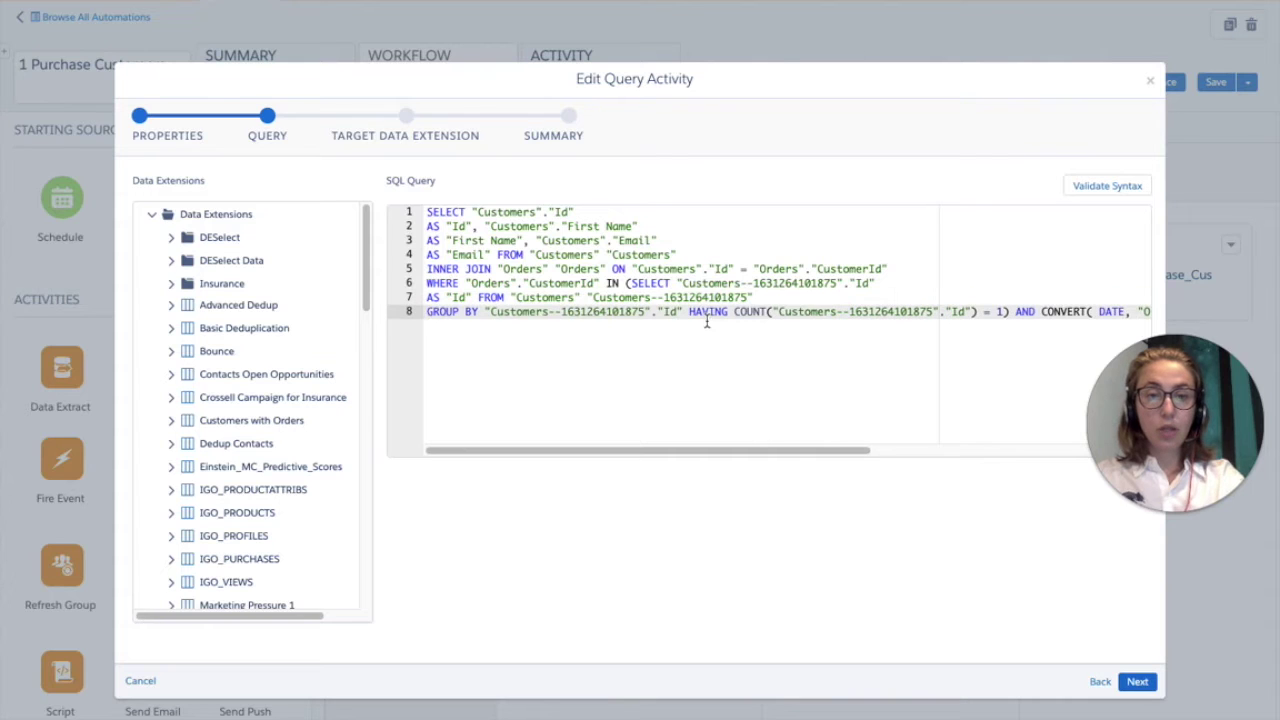
left_click(1040, 312)
key("Return")
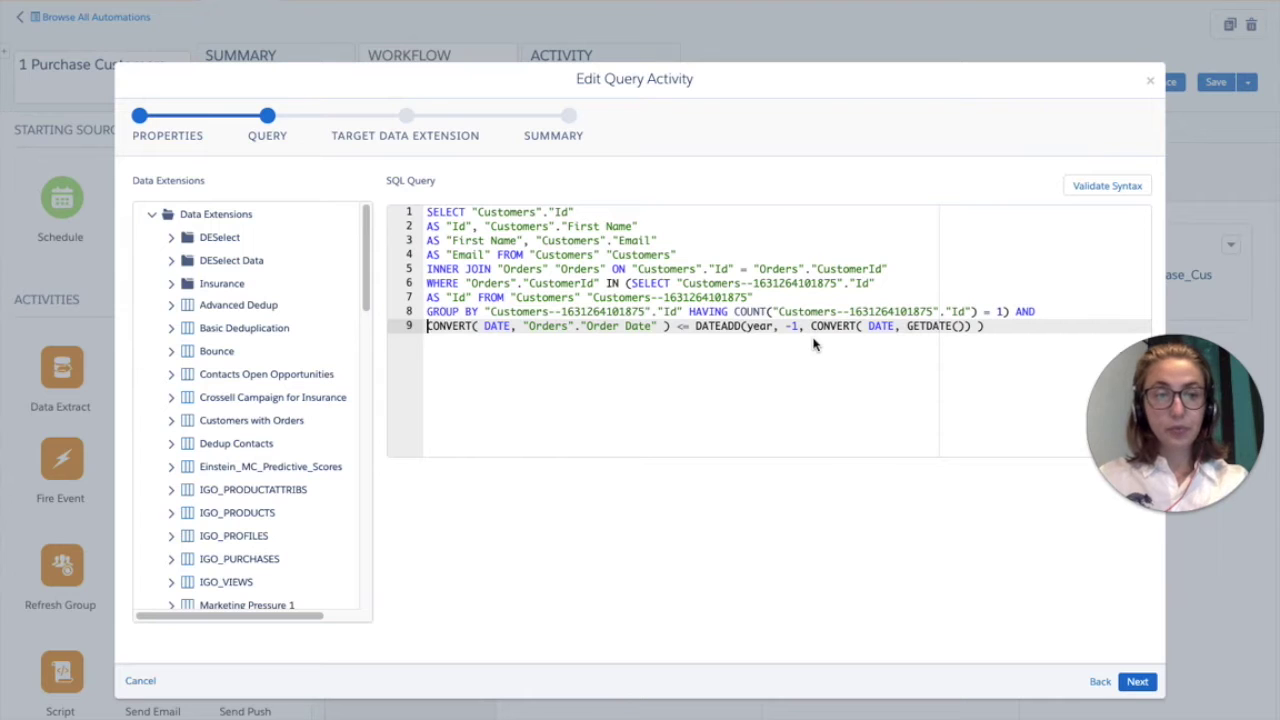
left_click(1140, 684)
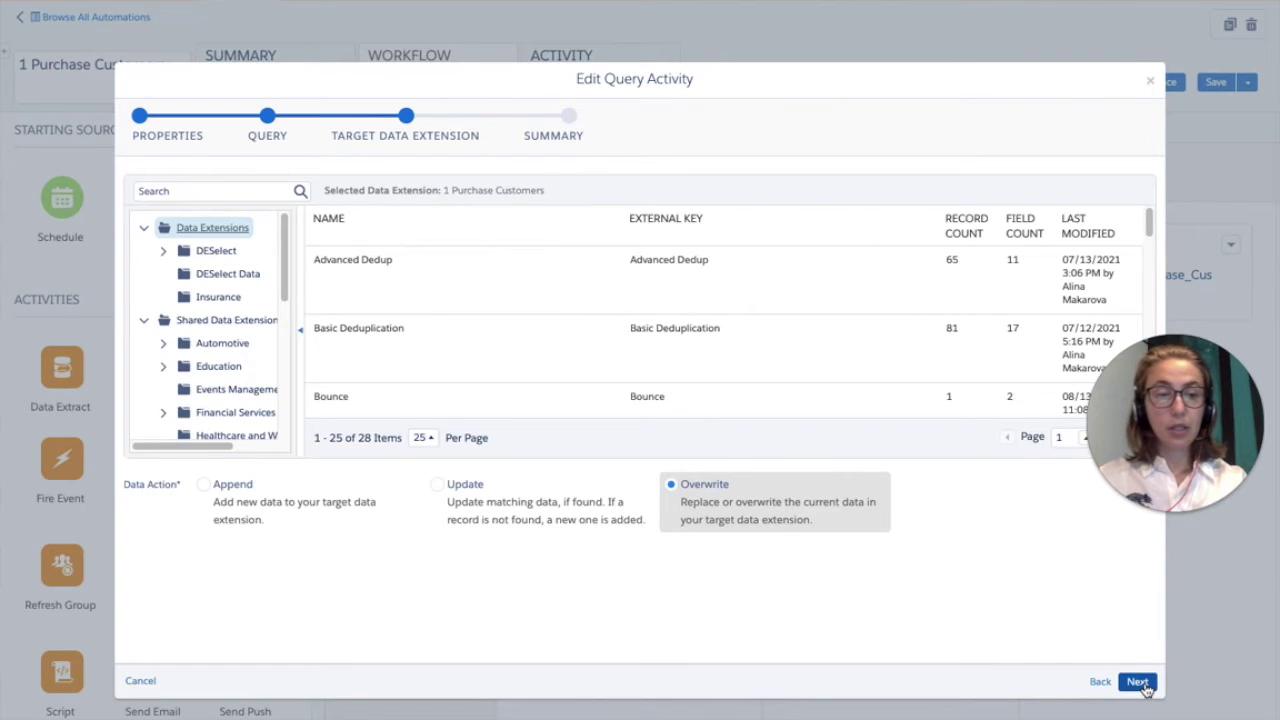
left_click(1138, 682)
left_click(1136, 682)
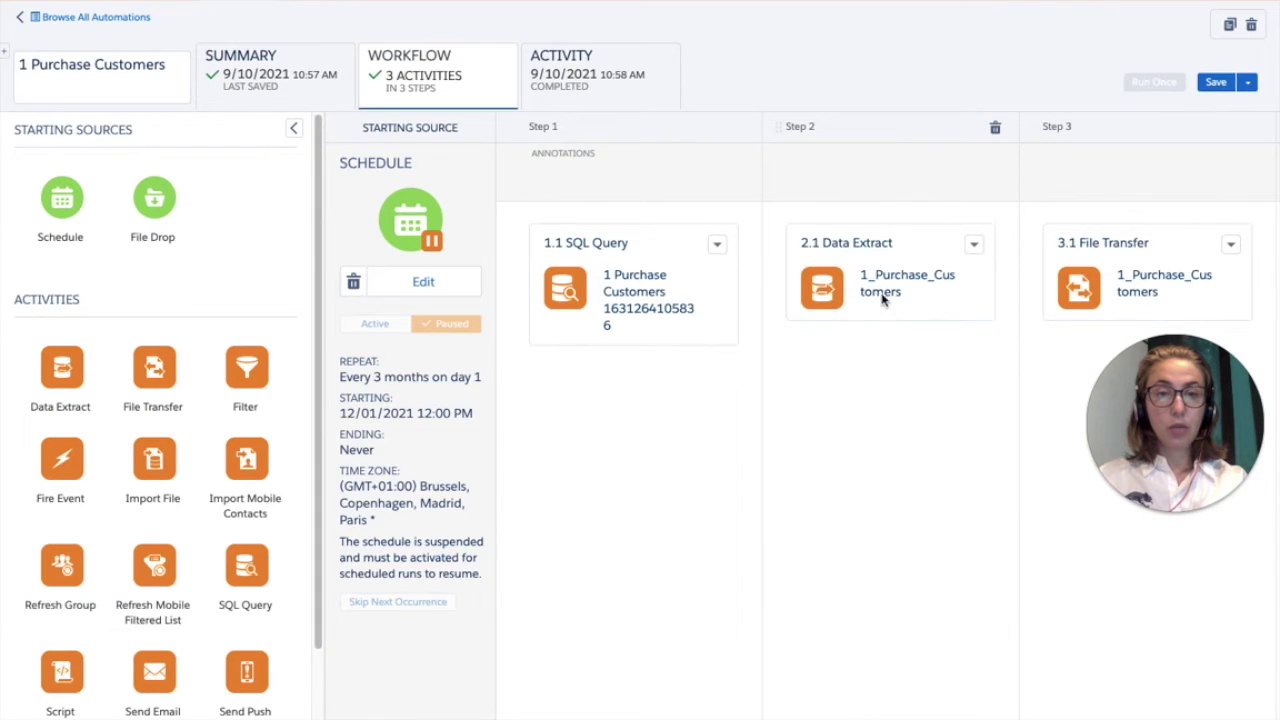
- Review the configuration and properties of the step 2 Data Extract activity, including its file naming pattern, and finish it
left_click(972, 246)
left_click(985, 289)
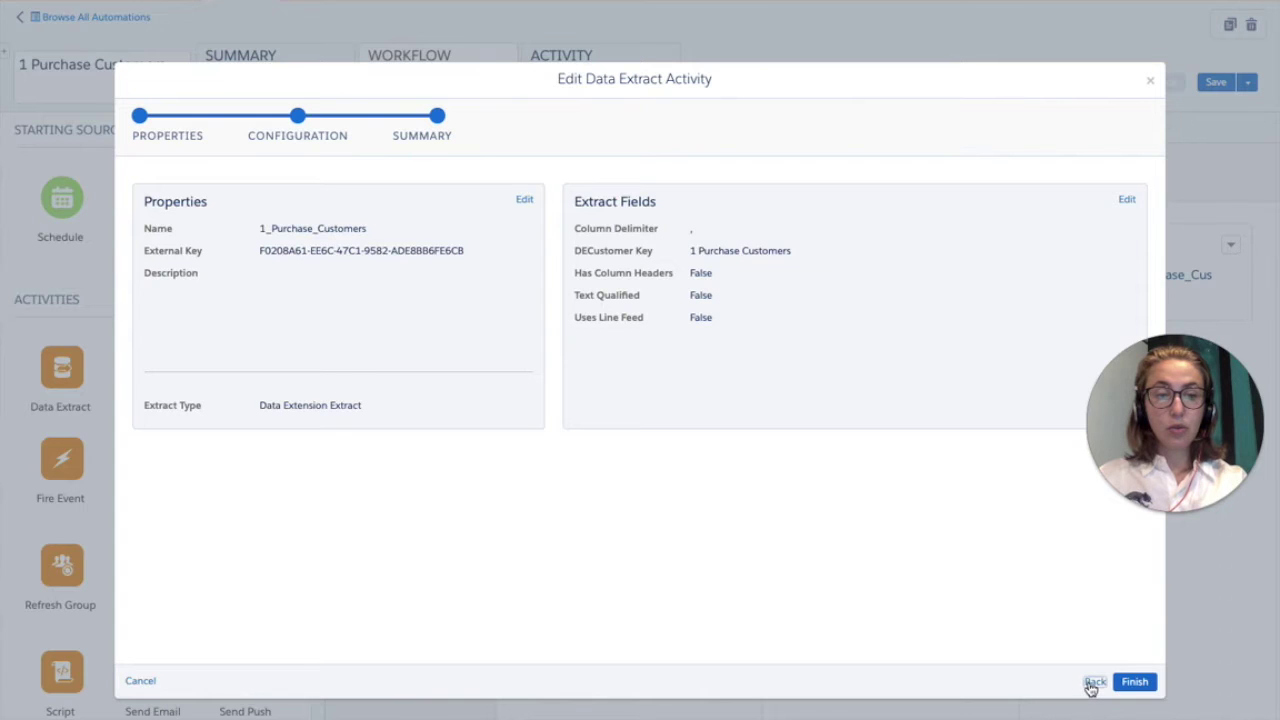
left_click(1093, 683)
left_click(880, 249)
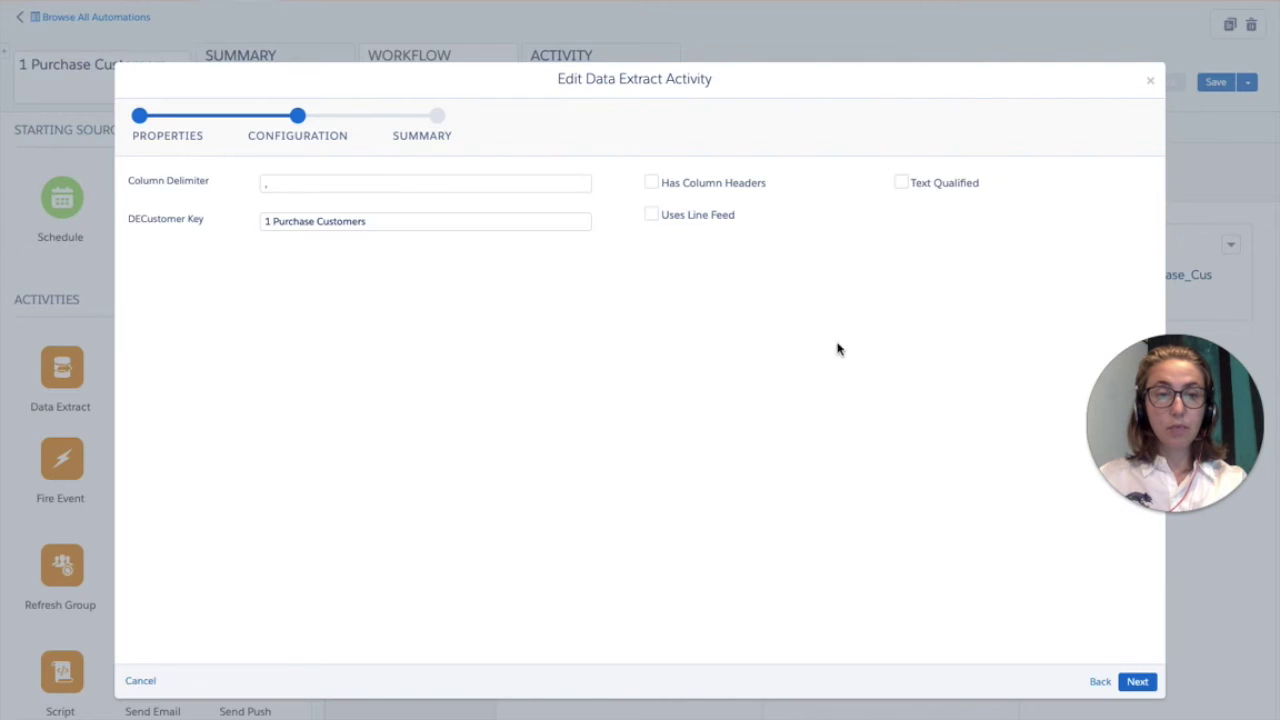
left_click(1100, 683)
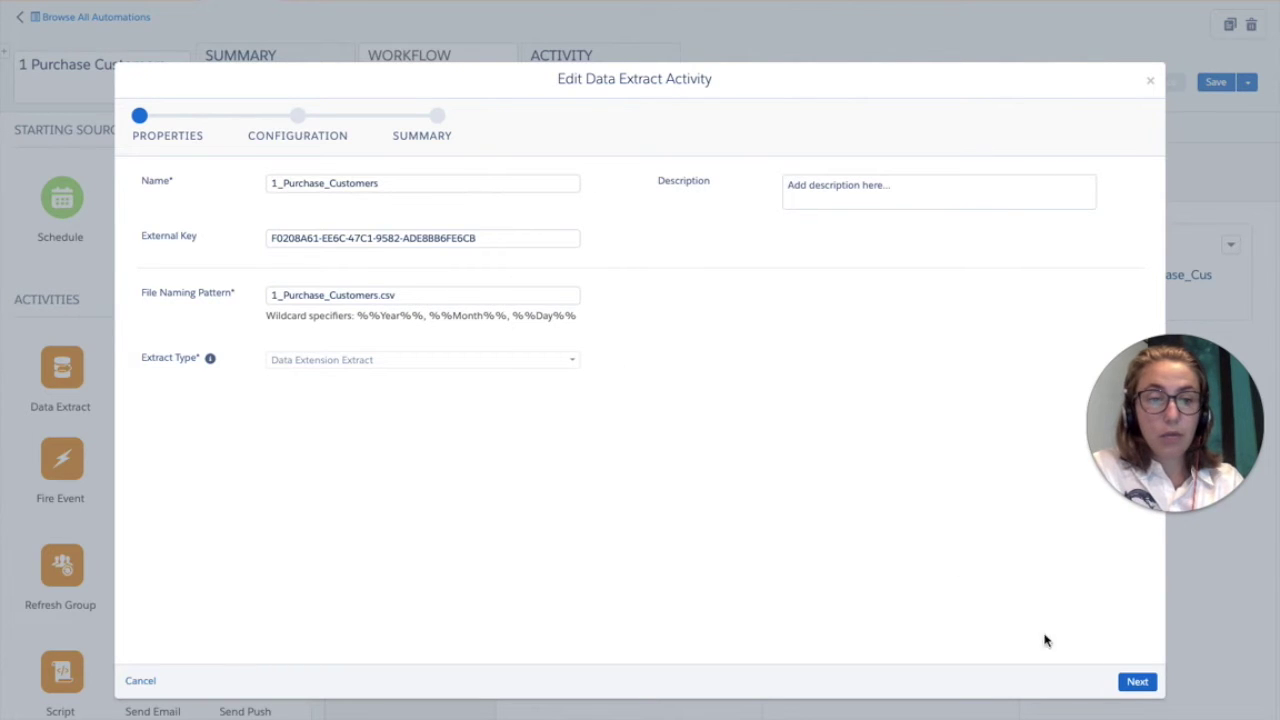
left_click(1137, 681)
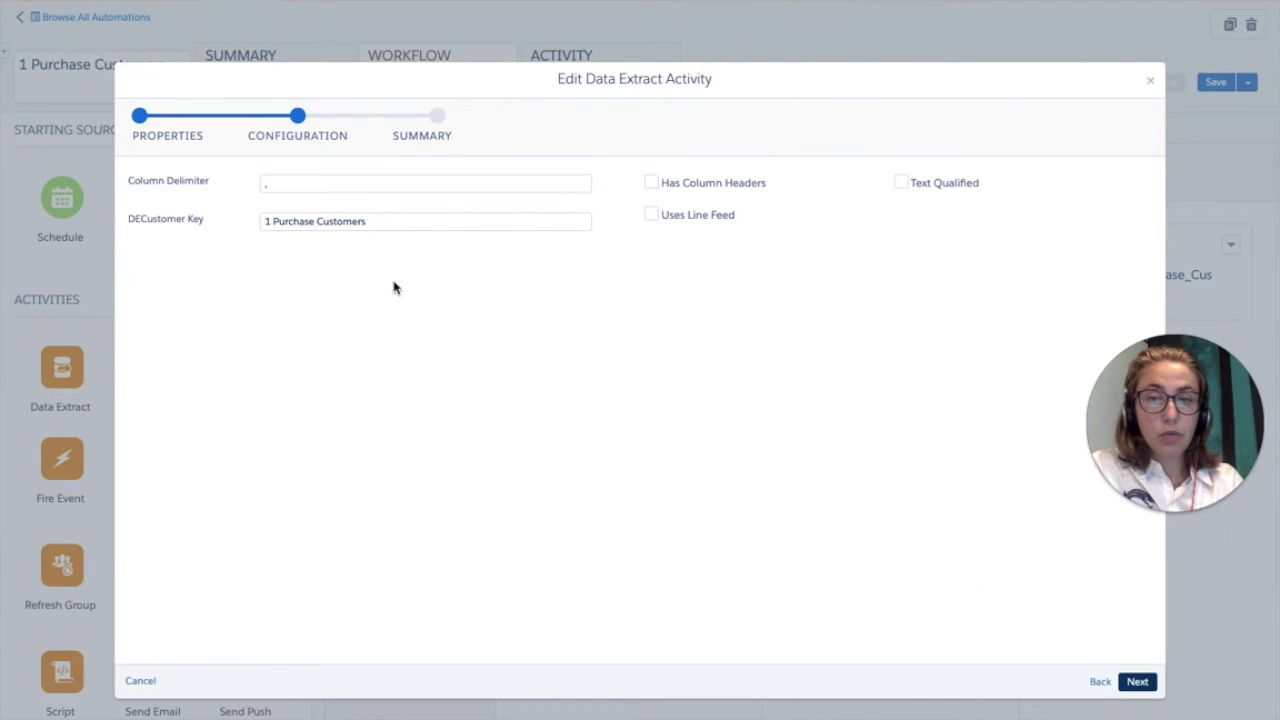
left_click(1139, 682)
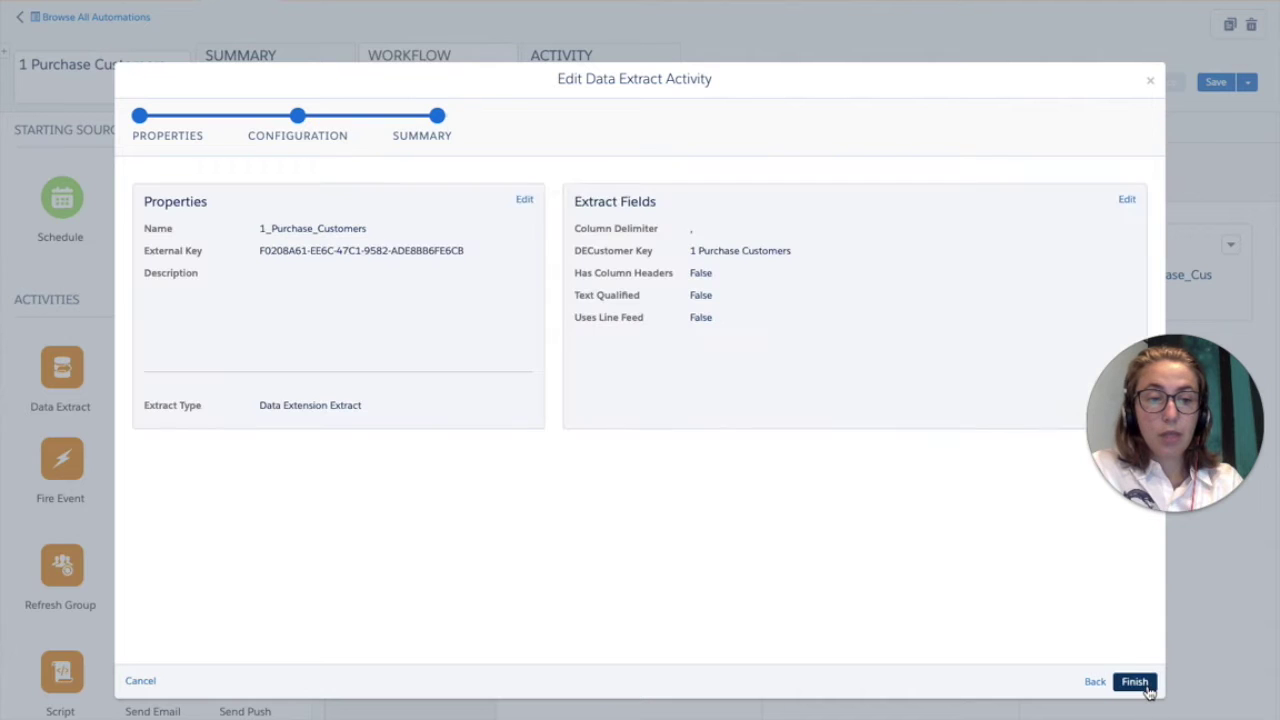
left_click(1146, 688)
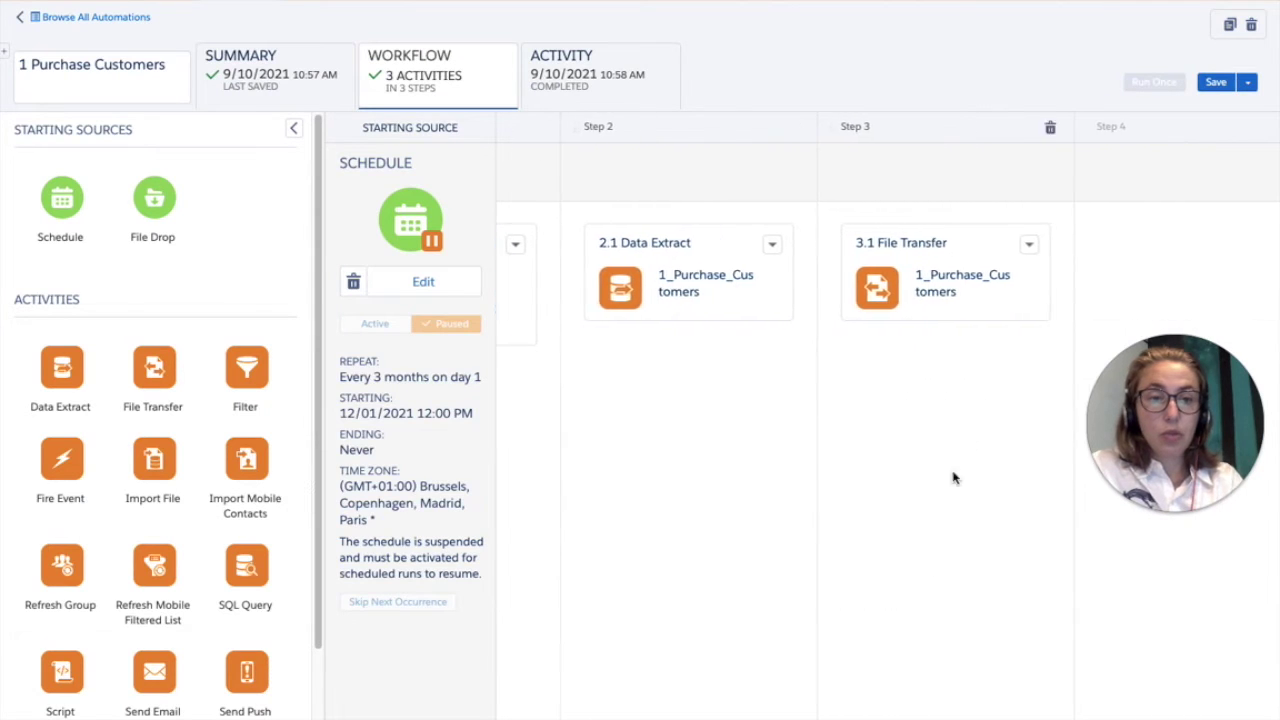
- Review the step 3 File Transfer activity's destination, file naming pattern and file action, and finish it
left_click(1031, 248)
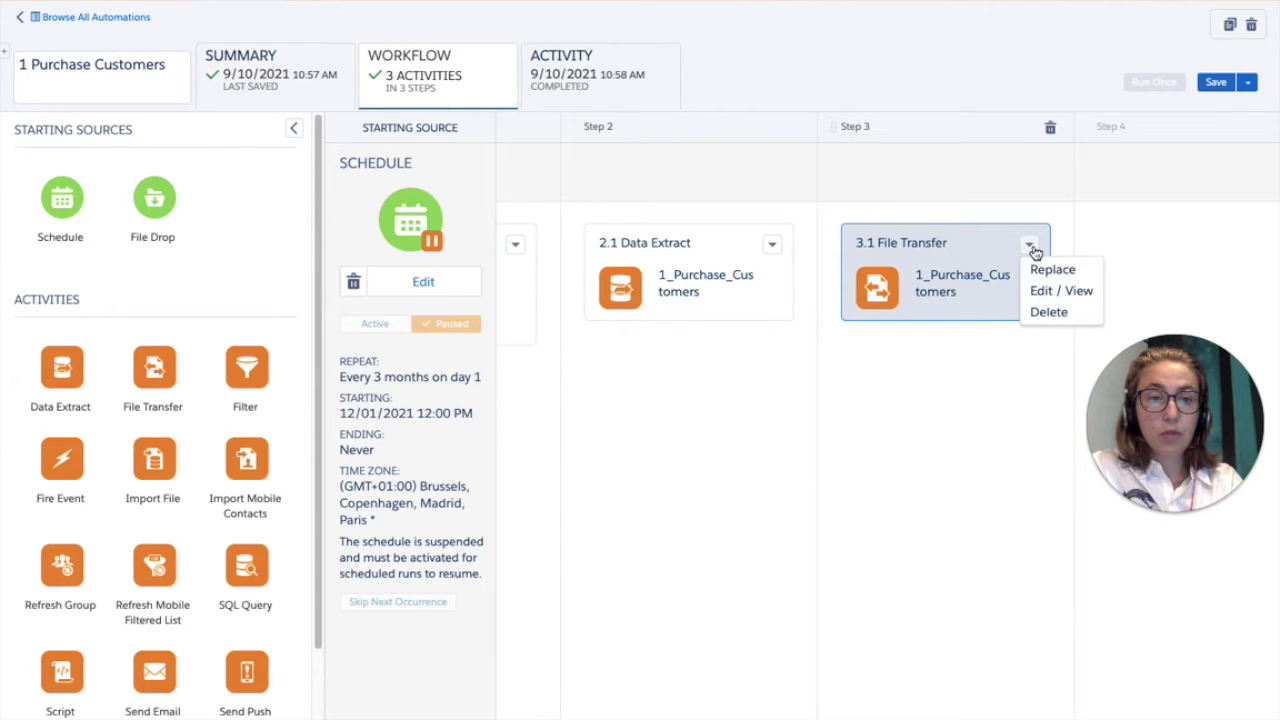
left_click(1049, 294)
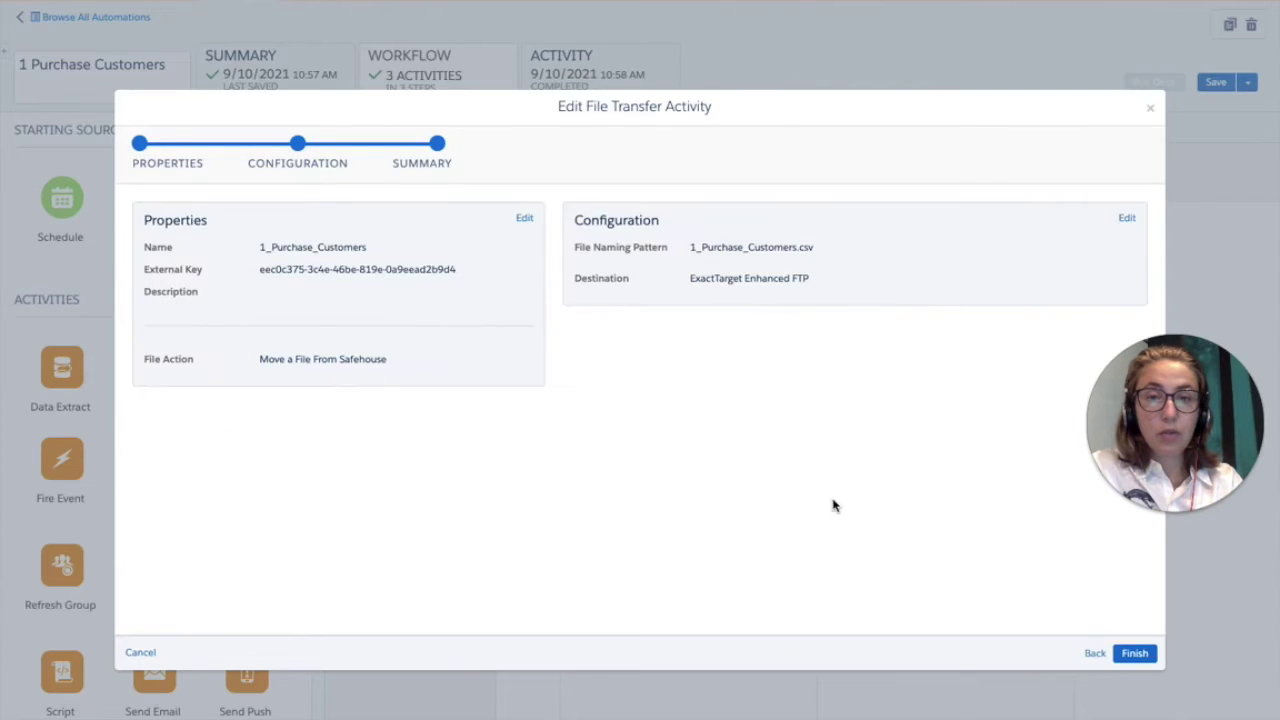
left_click(1094, 654)
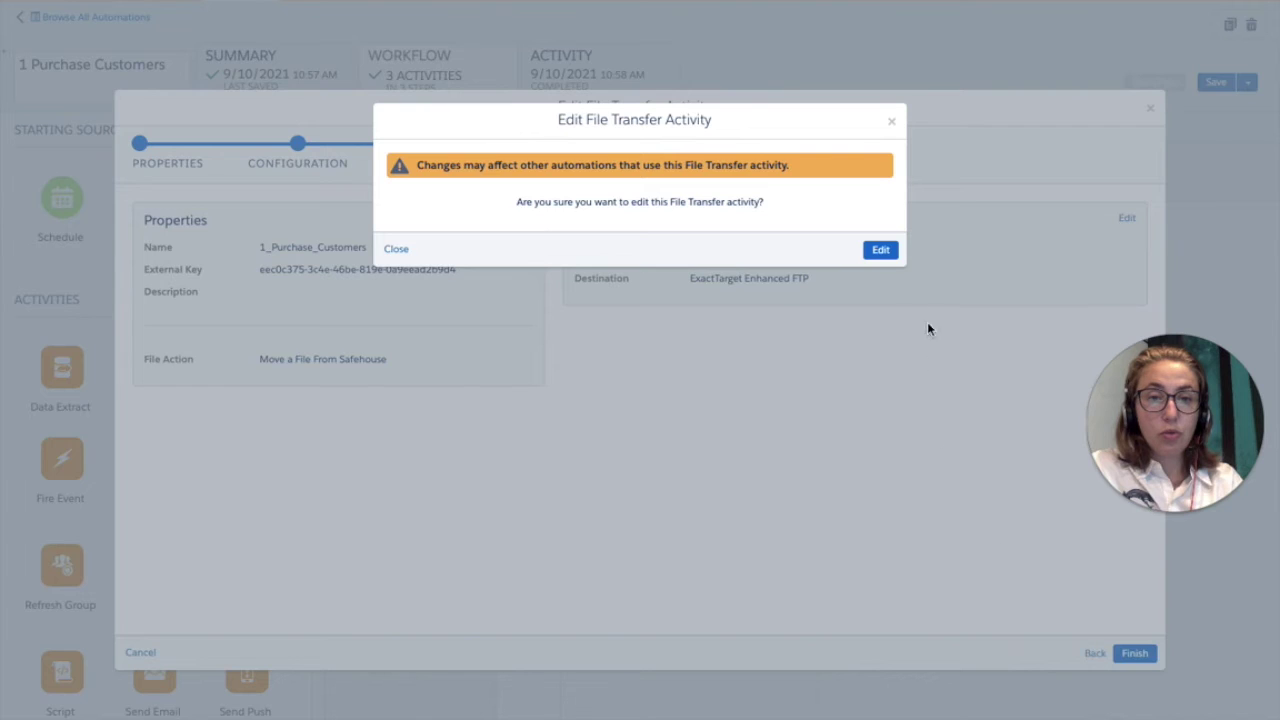
left_click(886, 252)
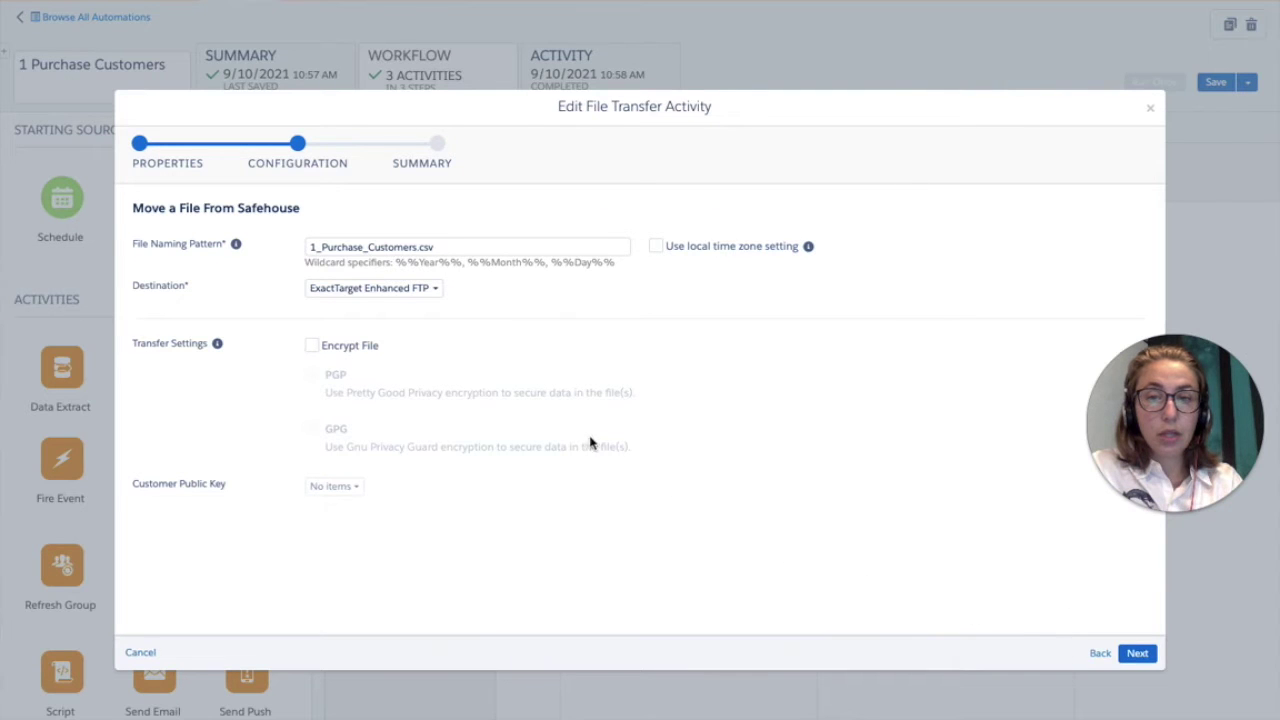
left_click(1100, 654)
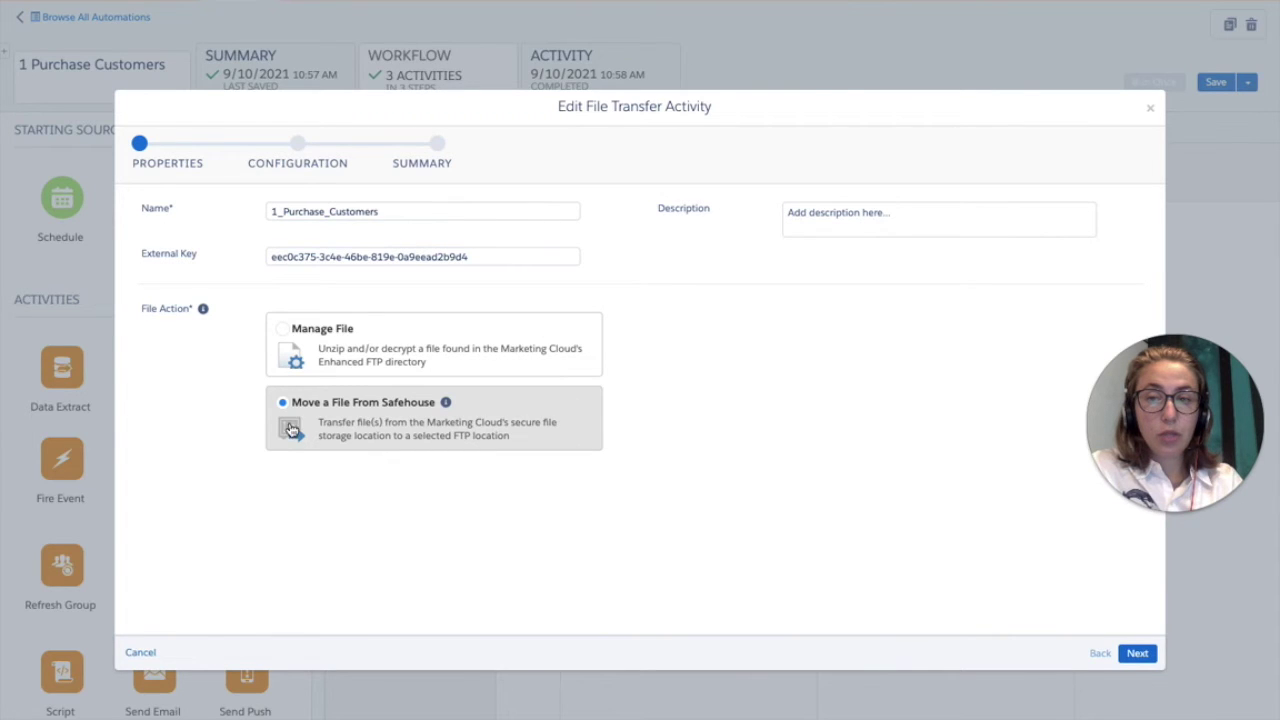
left_click(1138, 654)
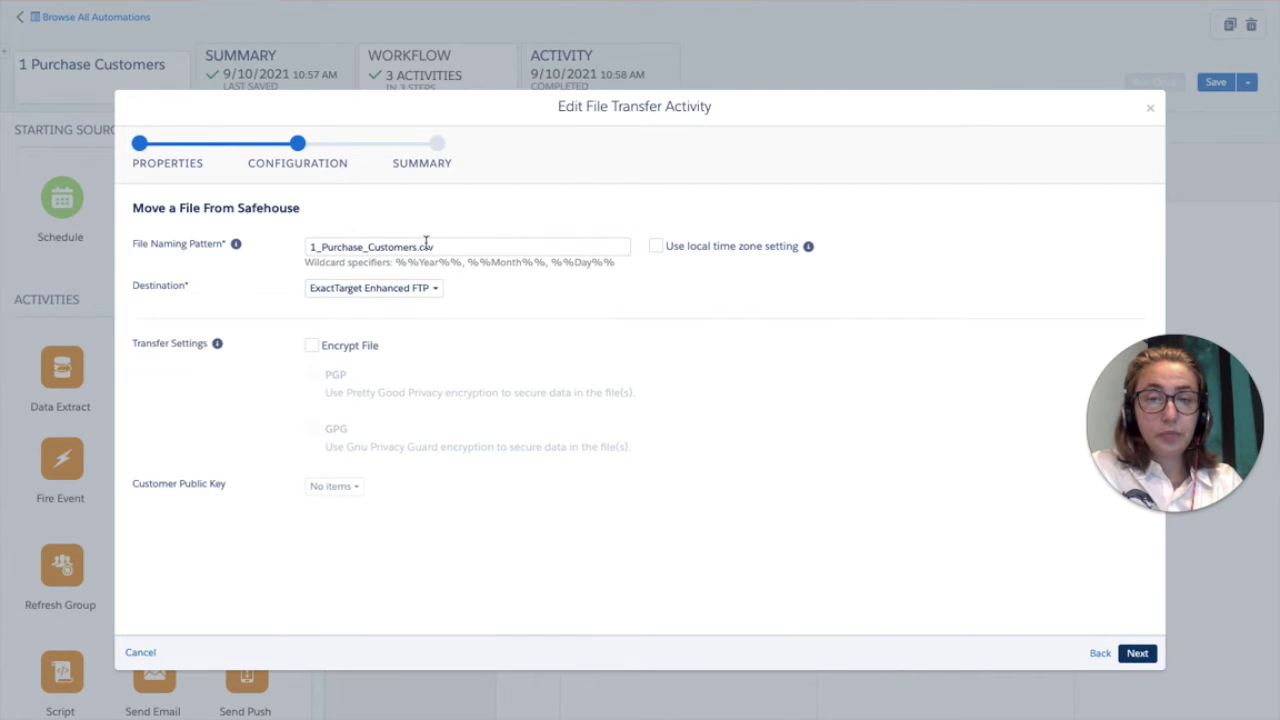
left_click(1155, 655)
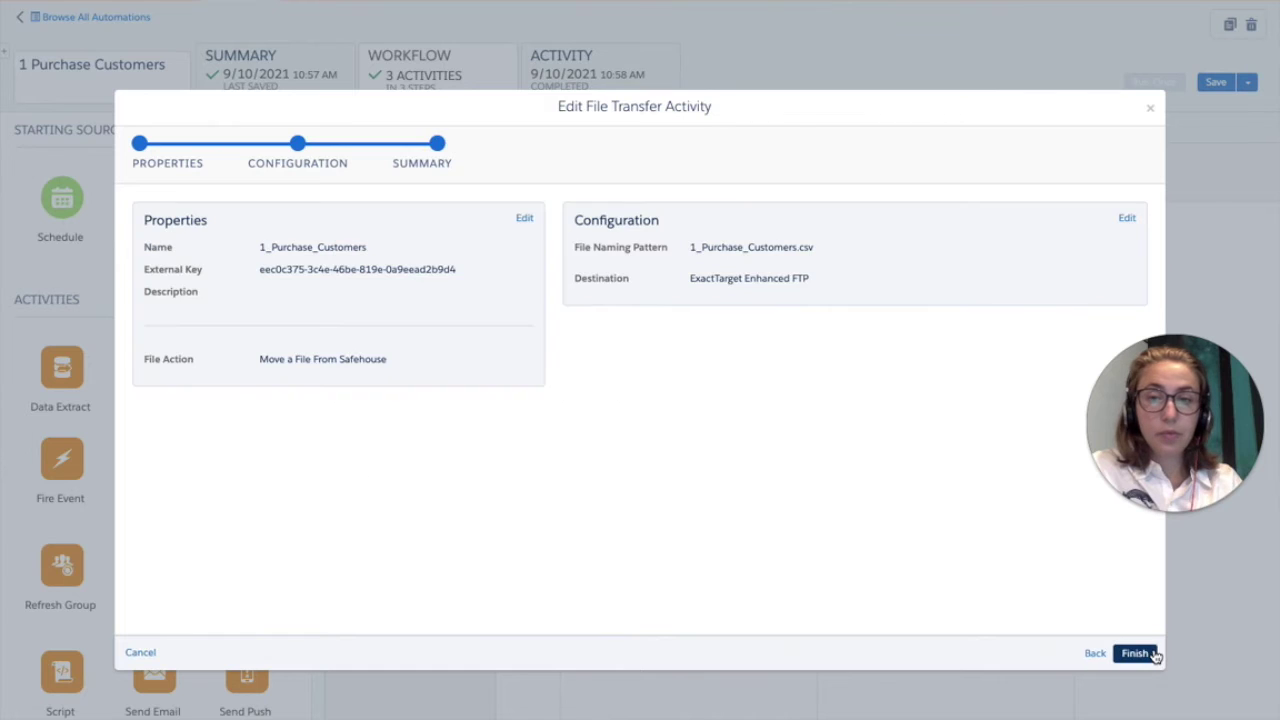
left_click(1150, 660)
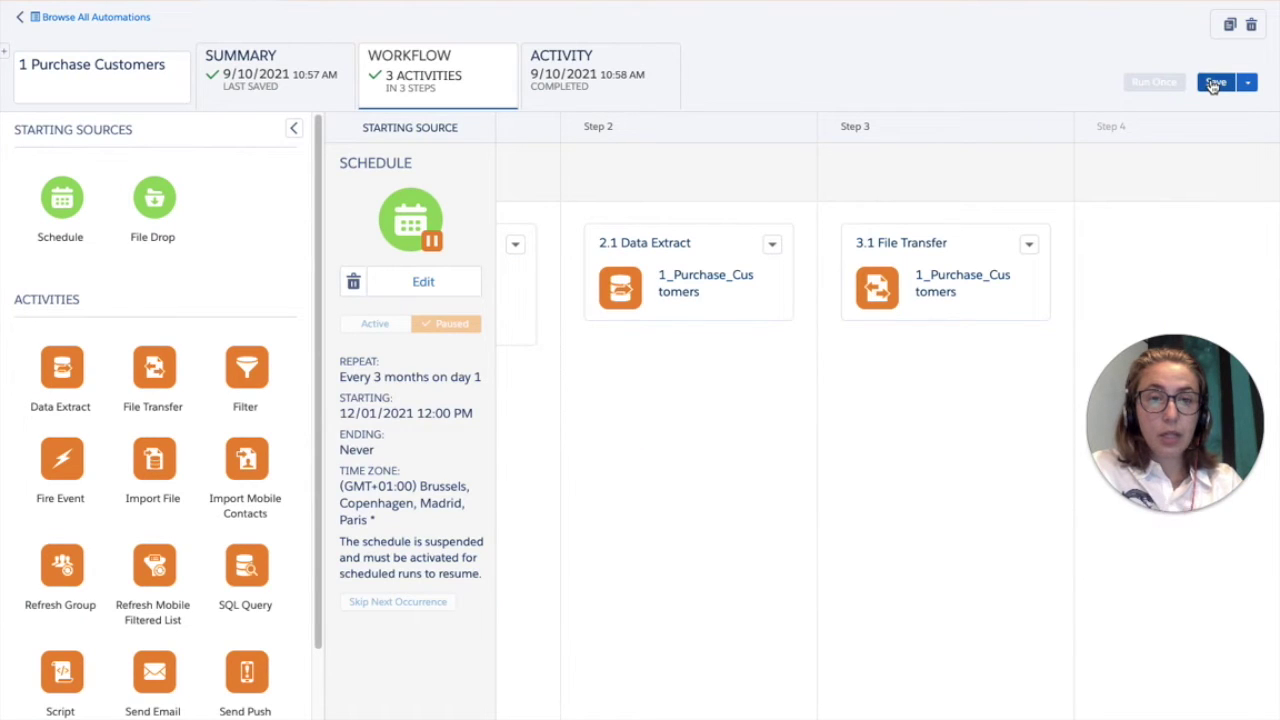
- View the automation's run log with the start date of its range set to 09/10/2021
left_click(583, 88)
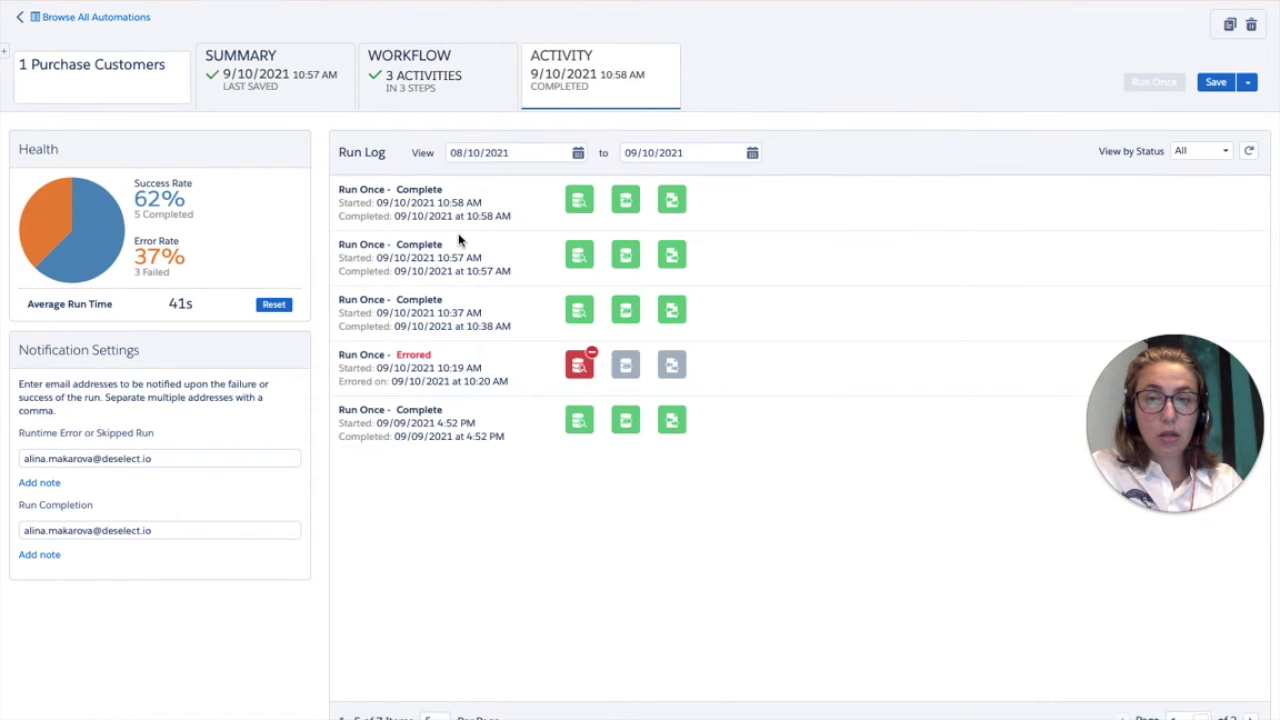
left_click(578, 152)
left_click(572, 183)
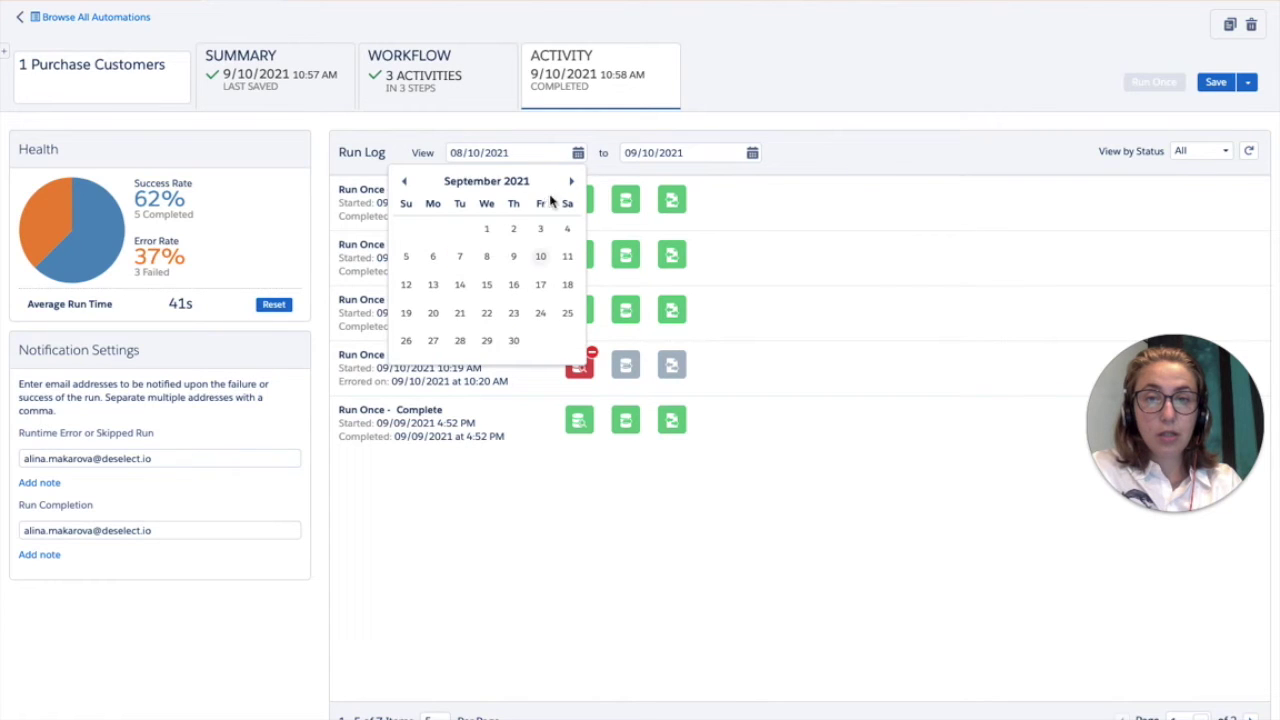
left_click(540, 258)
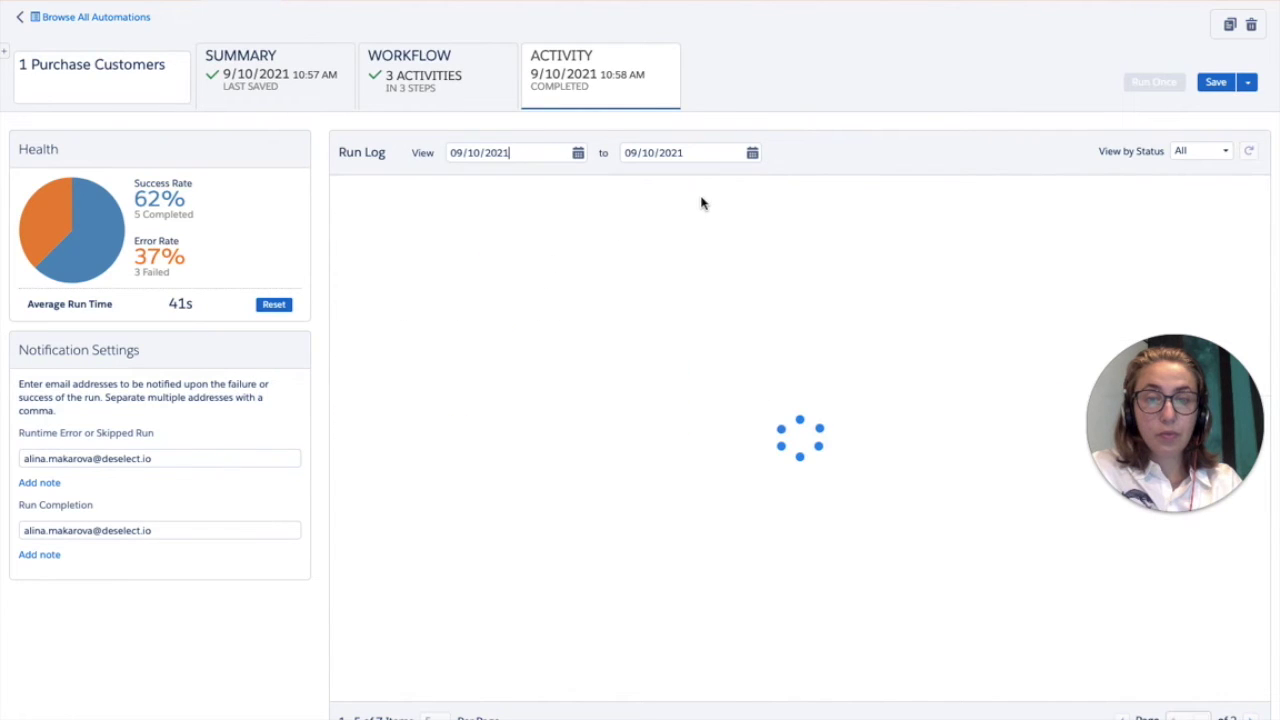
- Check the activity details of the 10:58 AM run in the run log
mouse_move(579, 201)
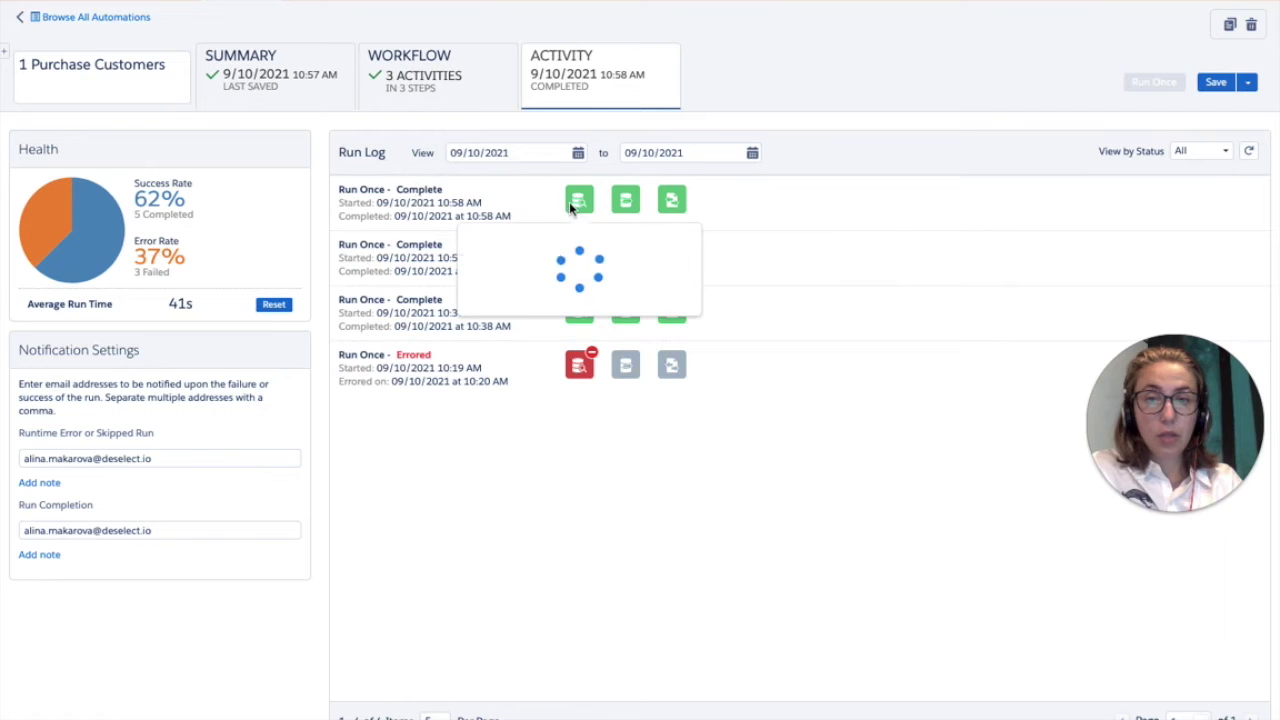
mouse_move(677, 204)
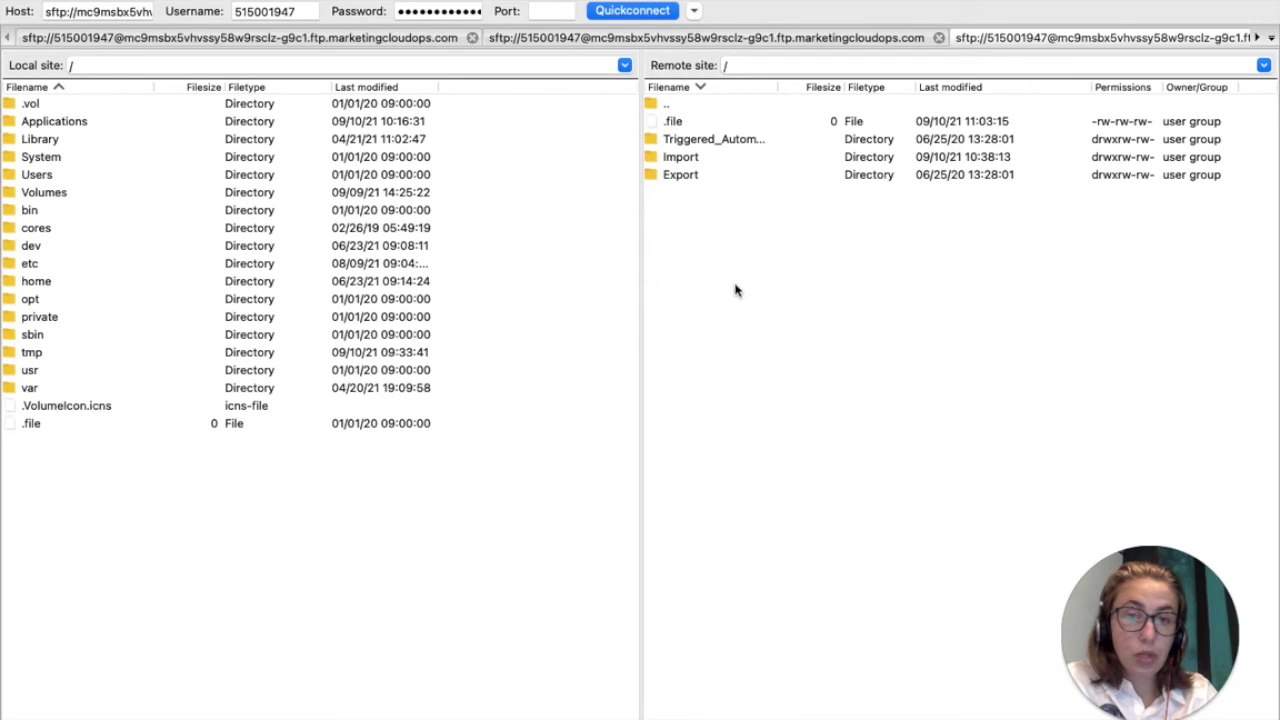
- In the SFTP client, open the remote Import folder and select the 1_Purchase_Cust... CSV file
left_click(685, 162)
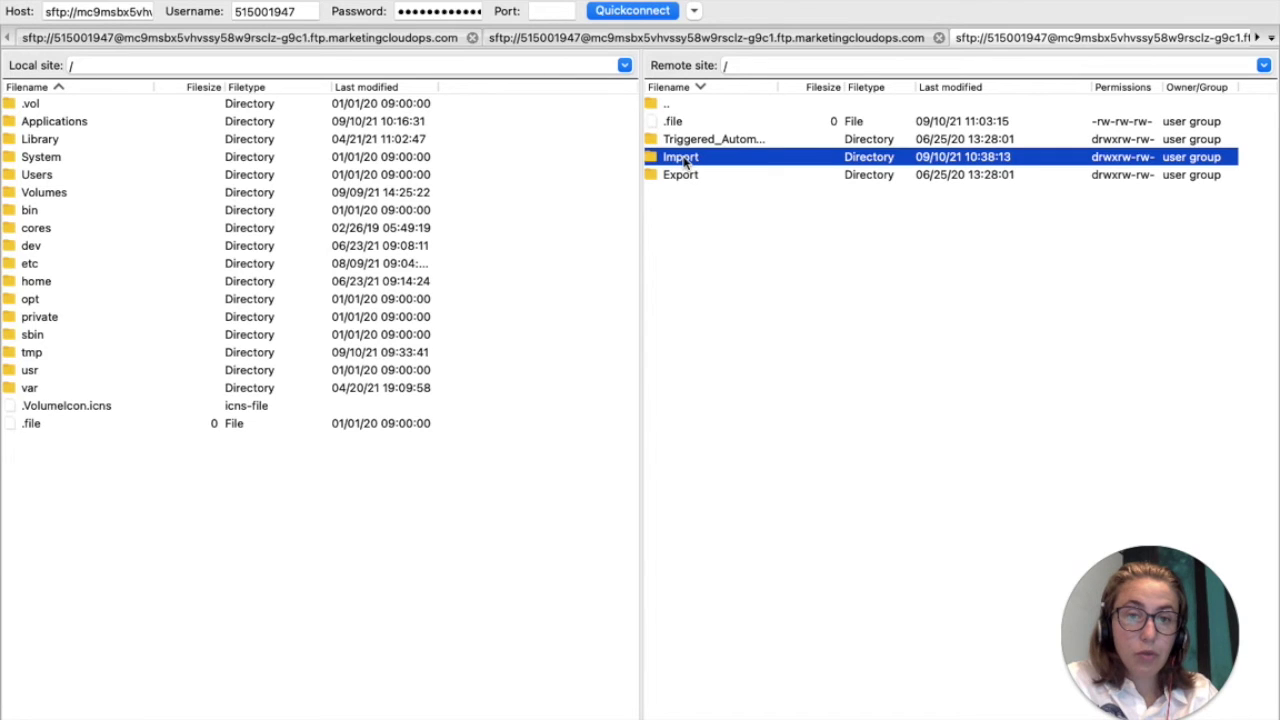
double_click(685, 162)
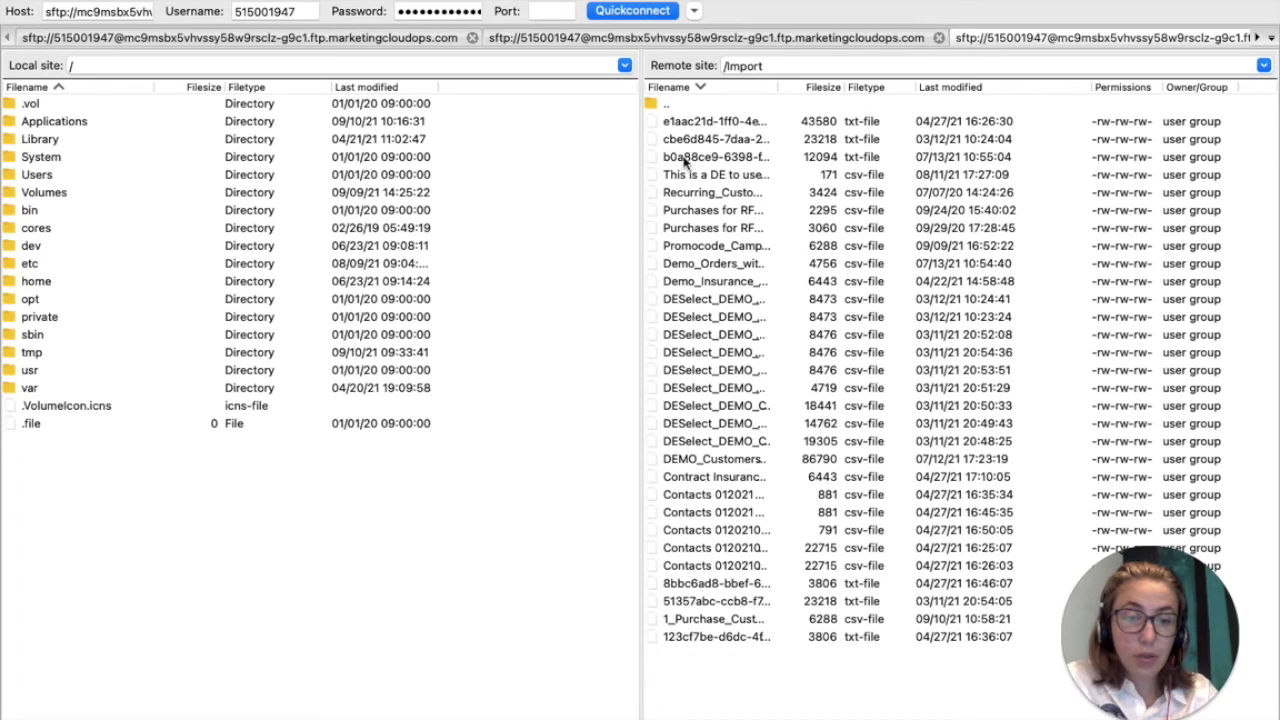
left_click(728, 621)
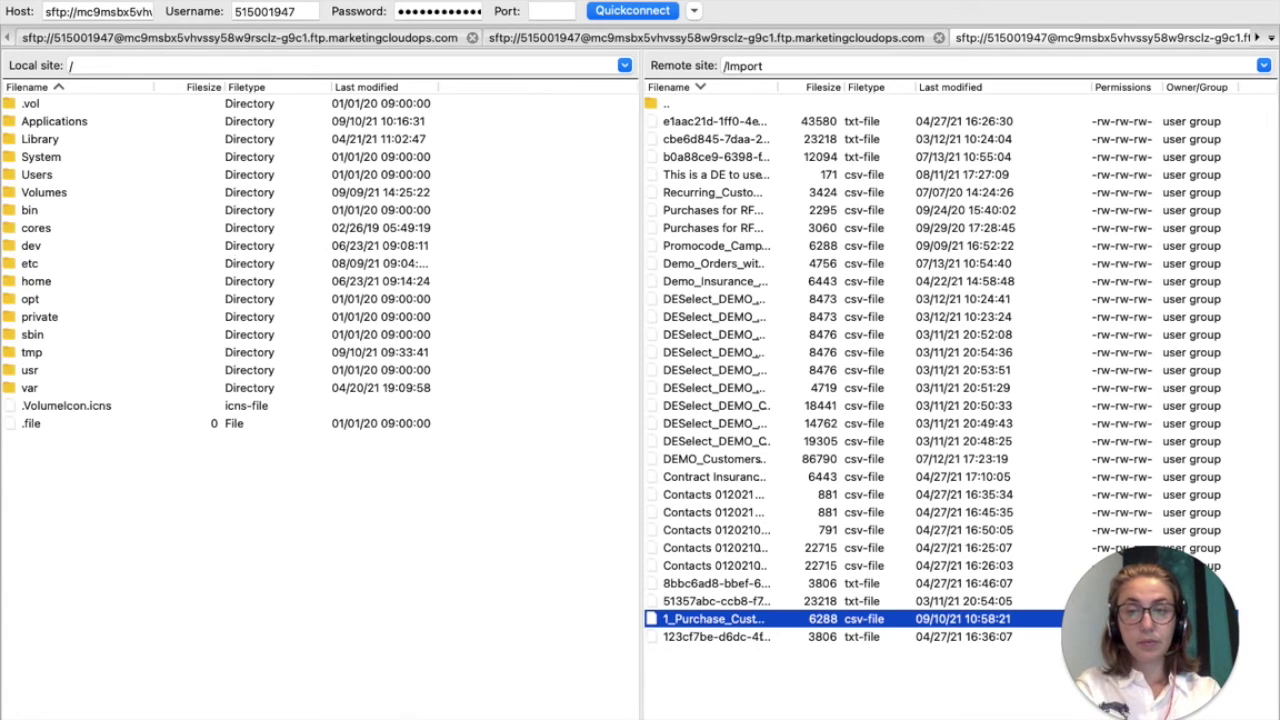
- Switch to the DESelect selections overview and create a new selection named 1 Purchase Customers
mouse_move(86, 5)
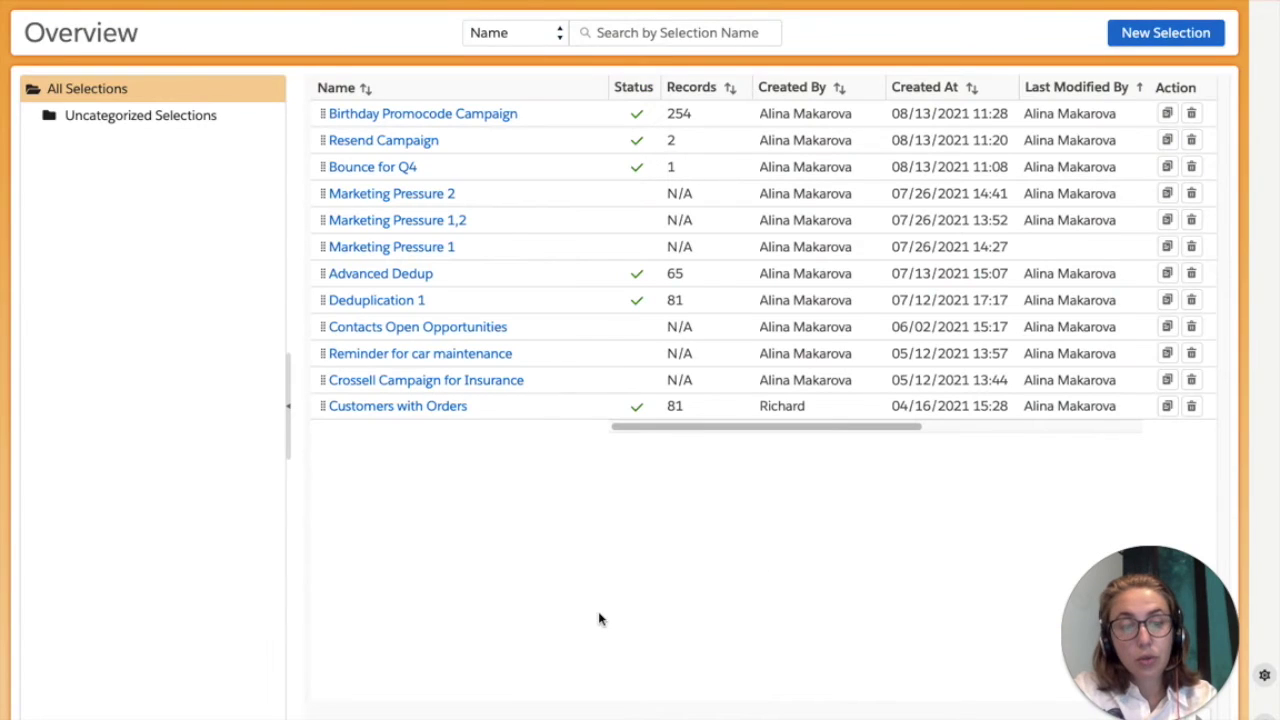
mouse_move(50, 10)
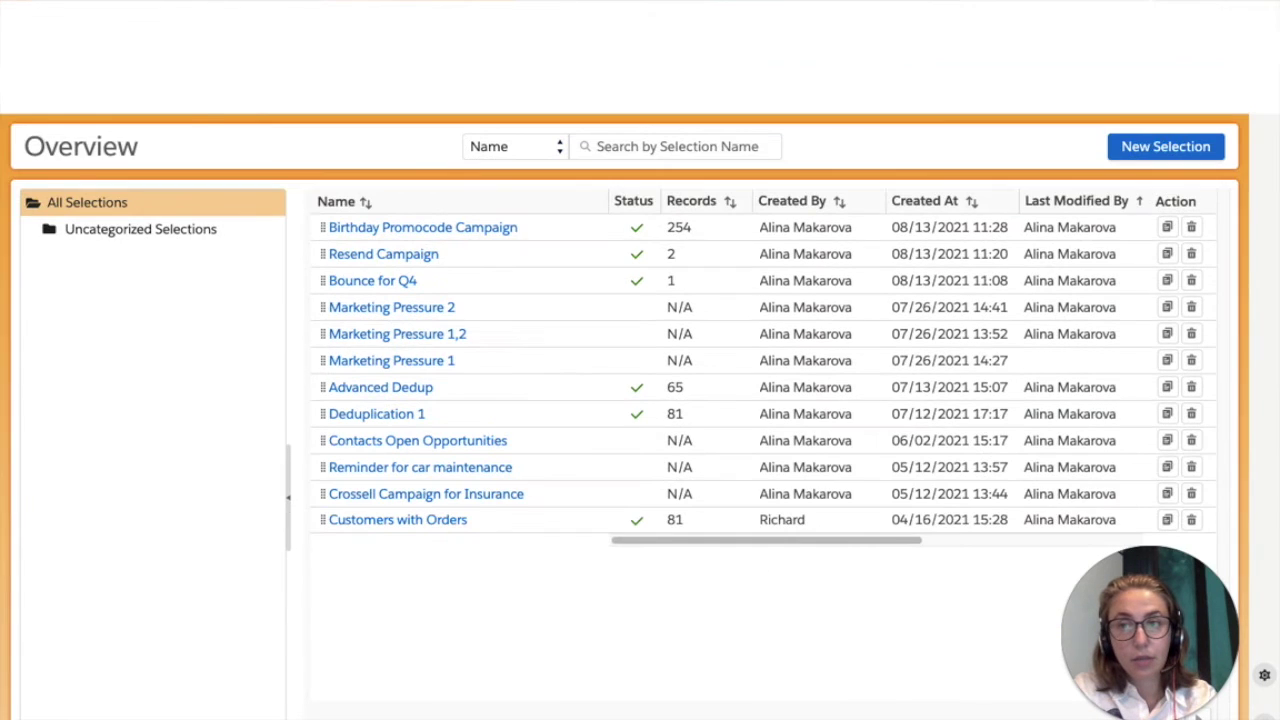
mouse_move(892, 100)
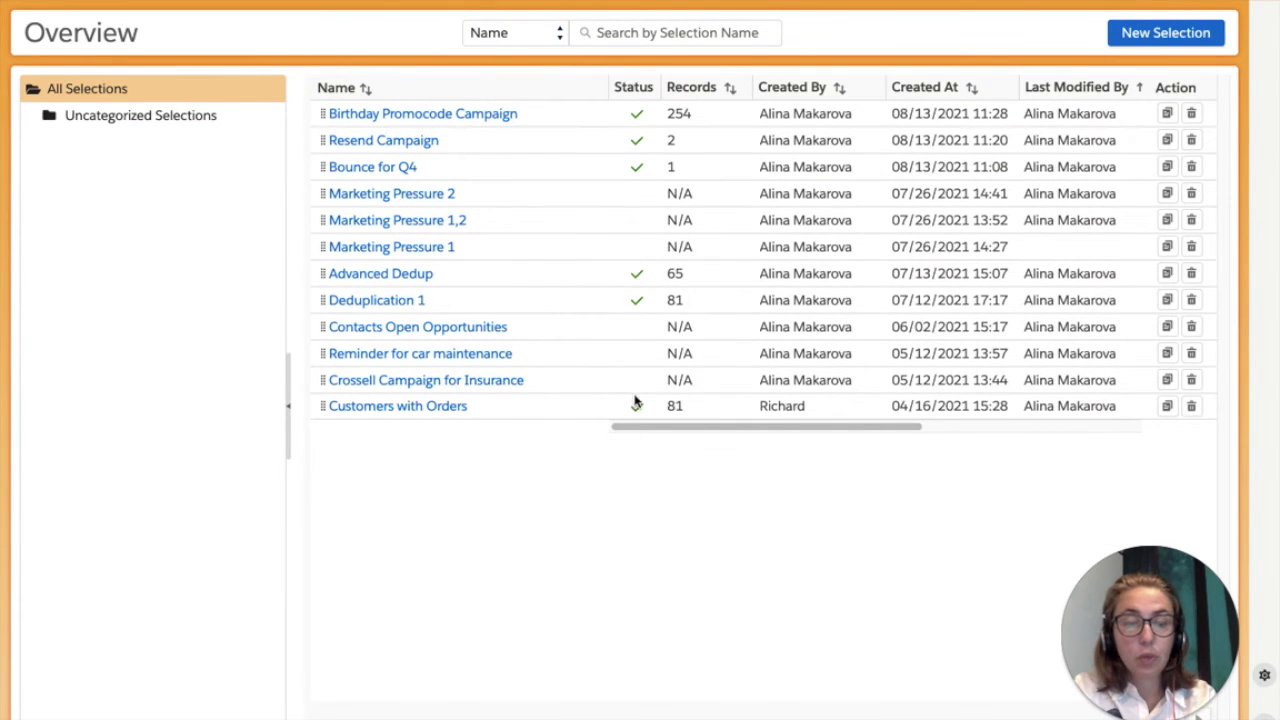
left_click(1172, 44)
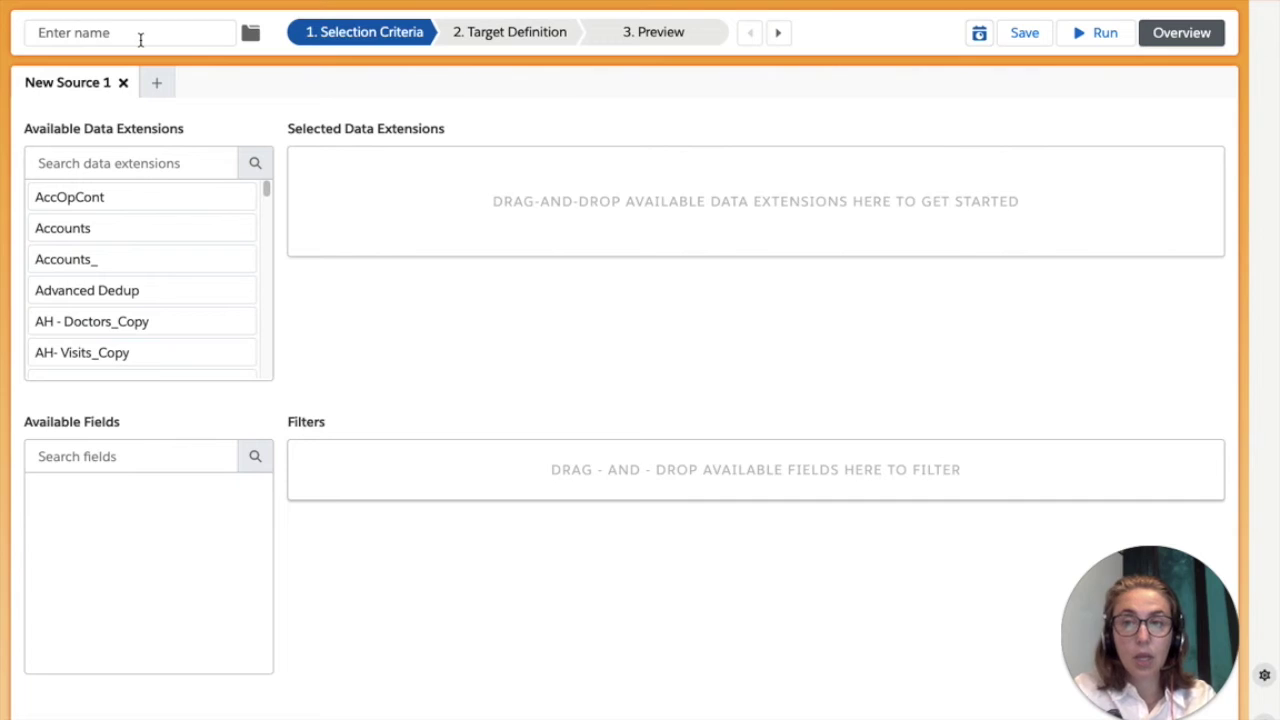
left_click(137, 33)
type("1 O")
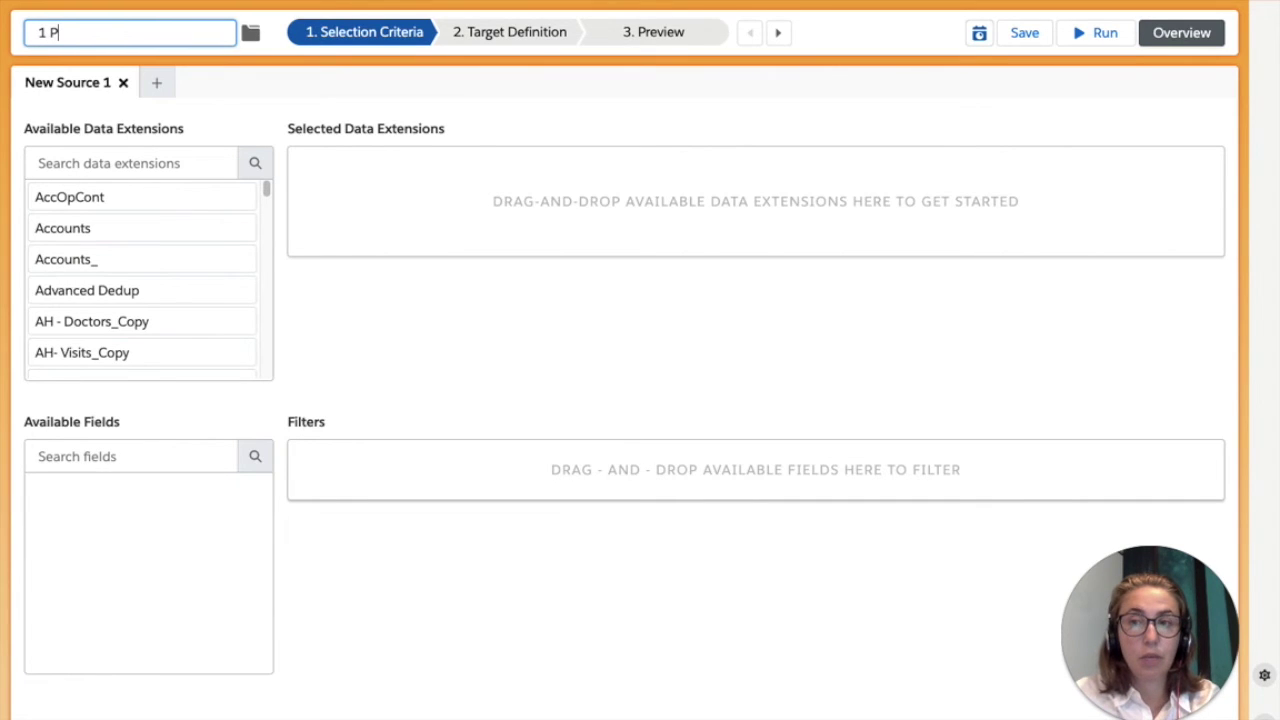
type("urchase")
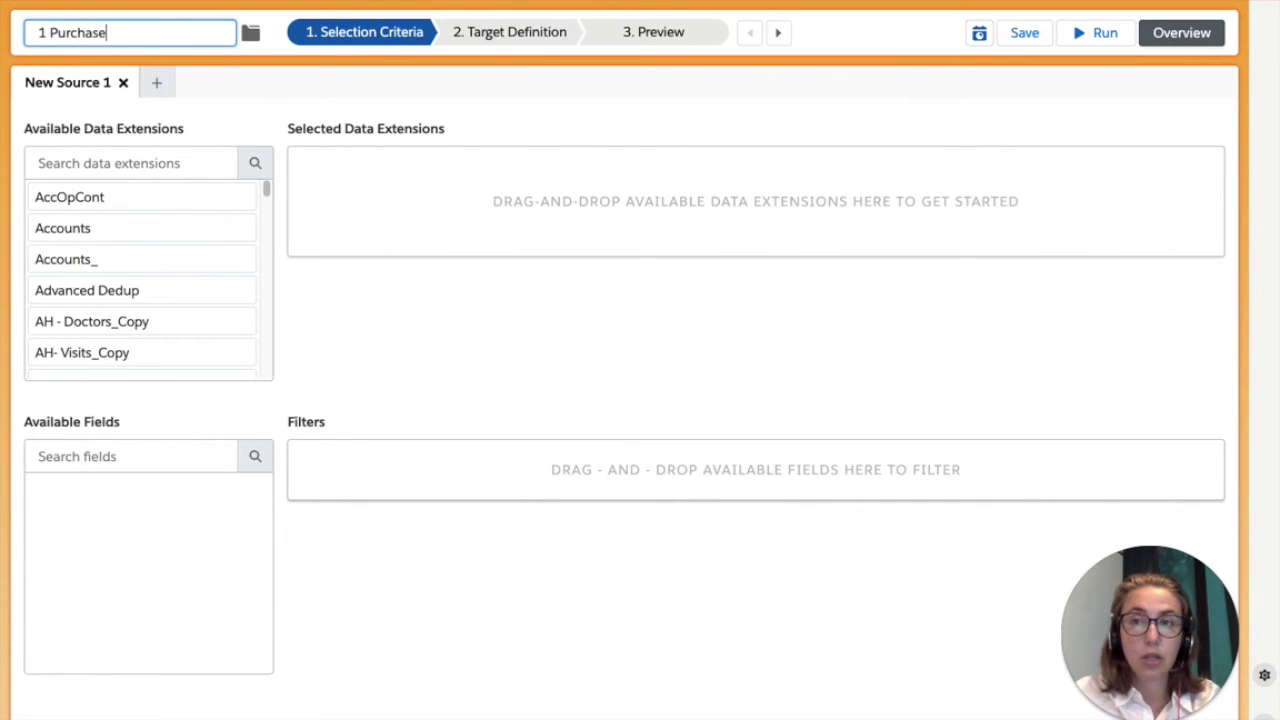
type(" Customers")
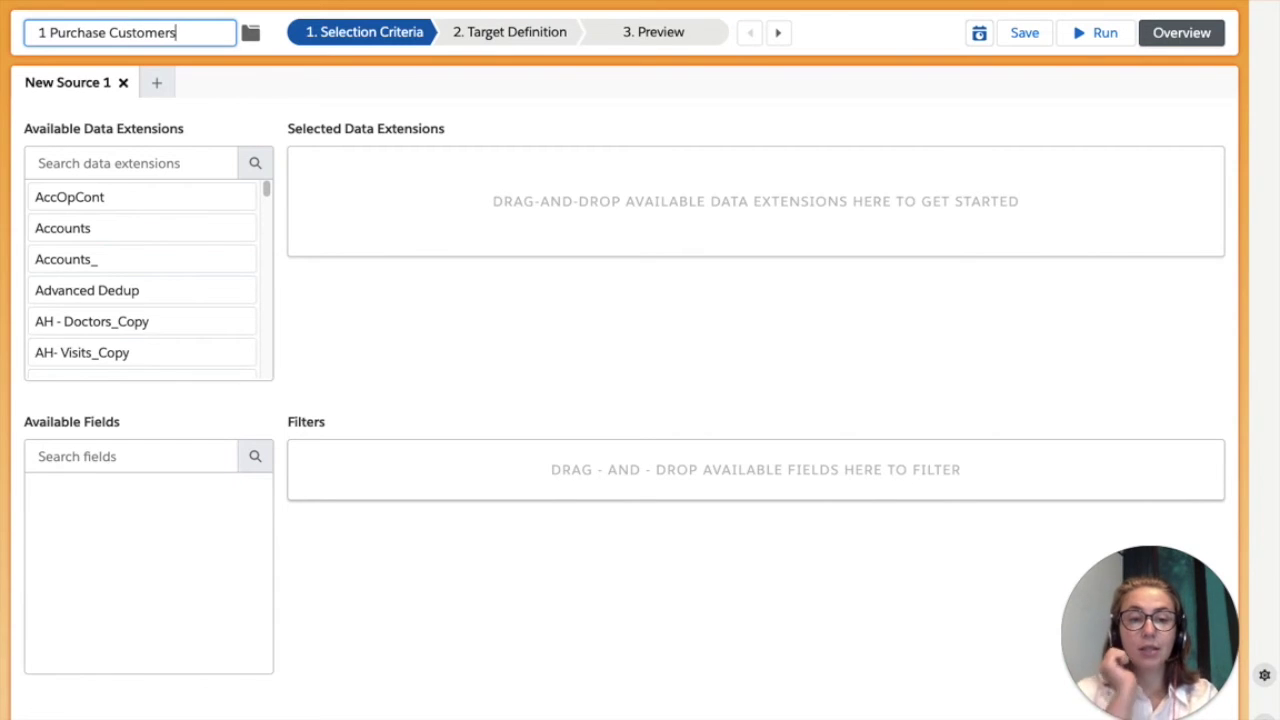
- Find the Customers data extension and add it to the selected data extensions with the alias Customers
left_click(181, 158)
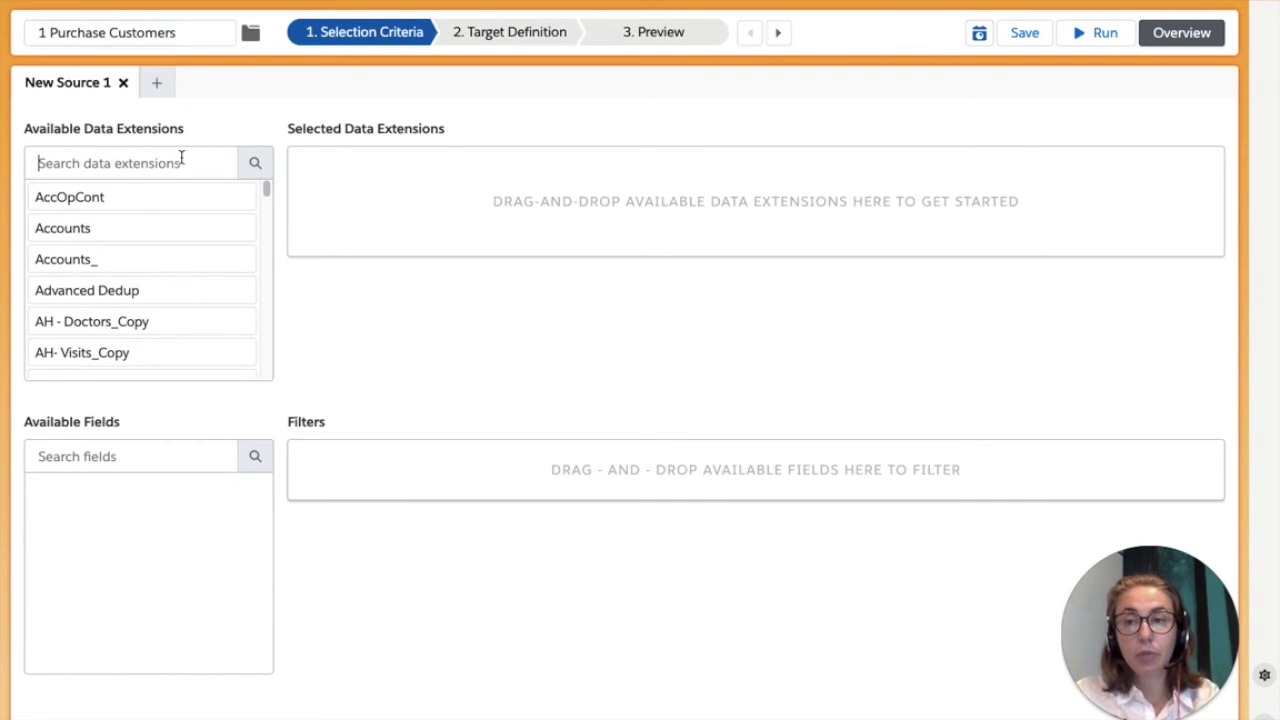
type("custo")
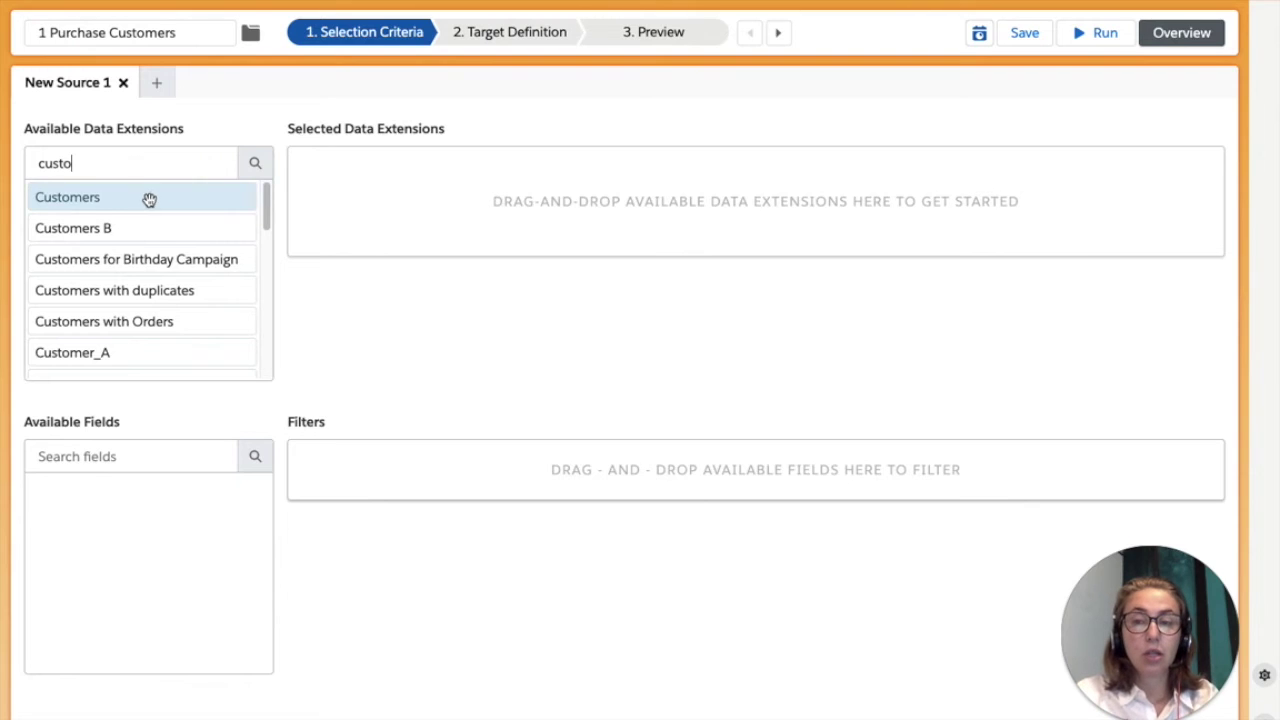
left_click_drag(150, 199, 670, 245)
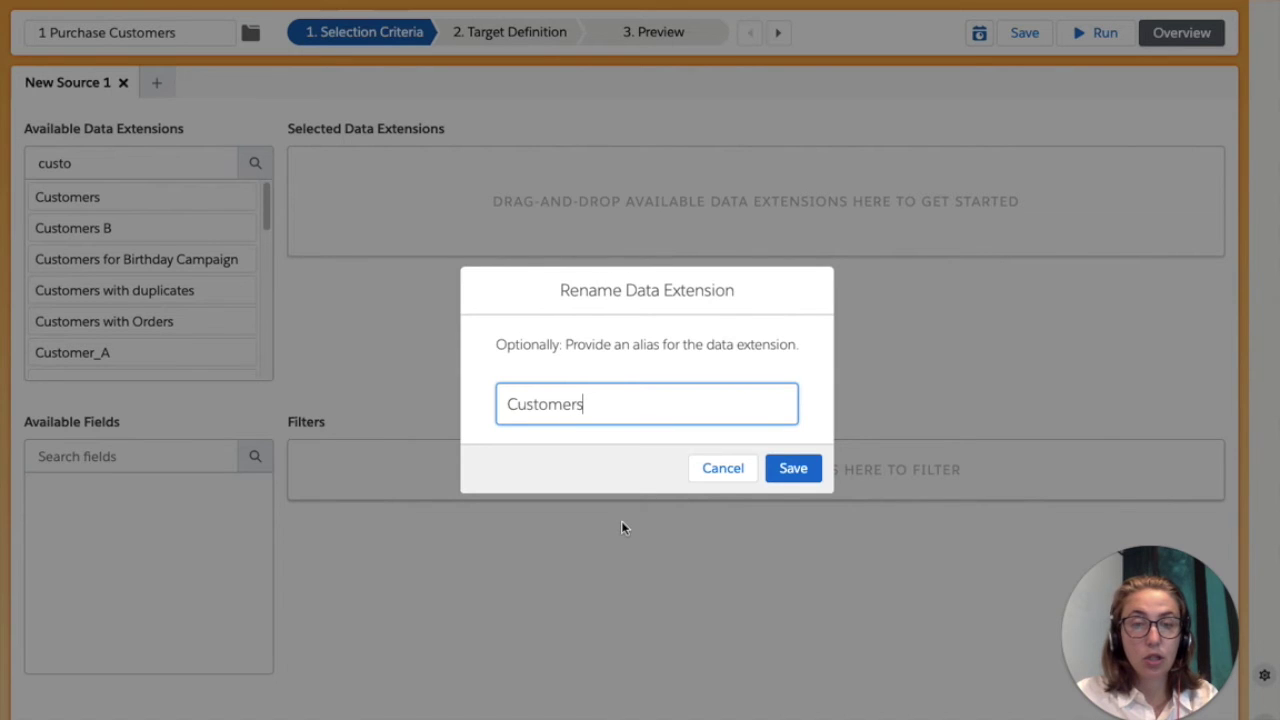
left_click(785, 481)
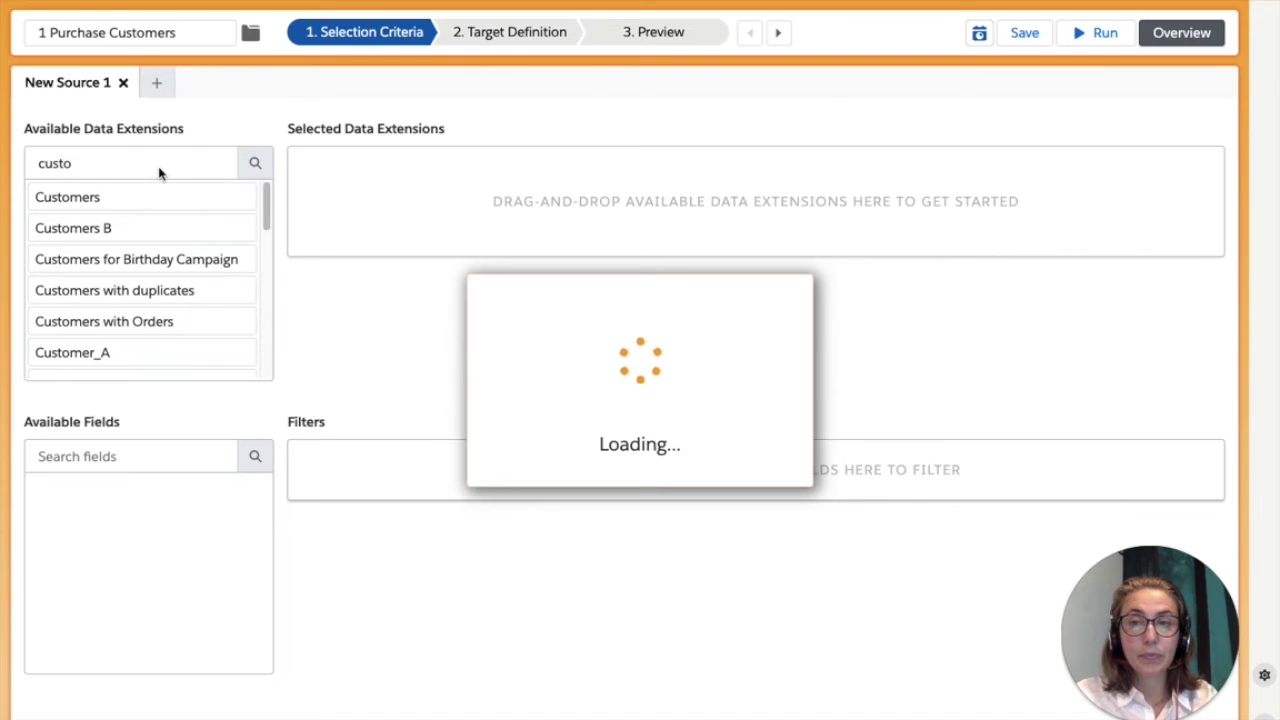
- Add the Orders data extension under Customers with the alias Orders, and match the Customers Id with the Orders CustomerId
double_click(159, 167)
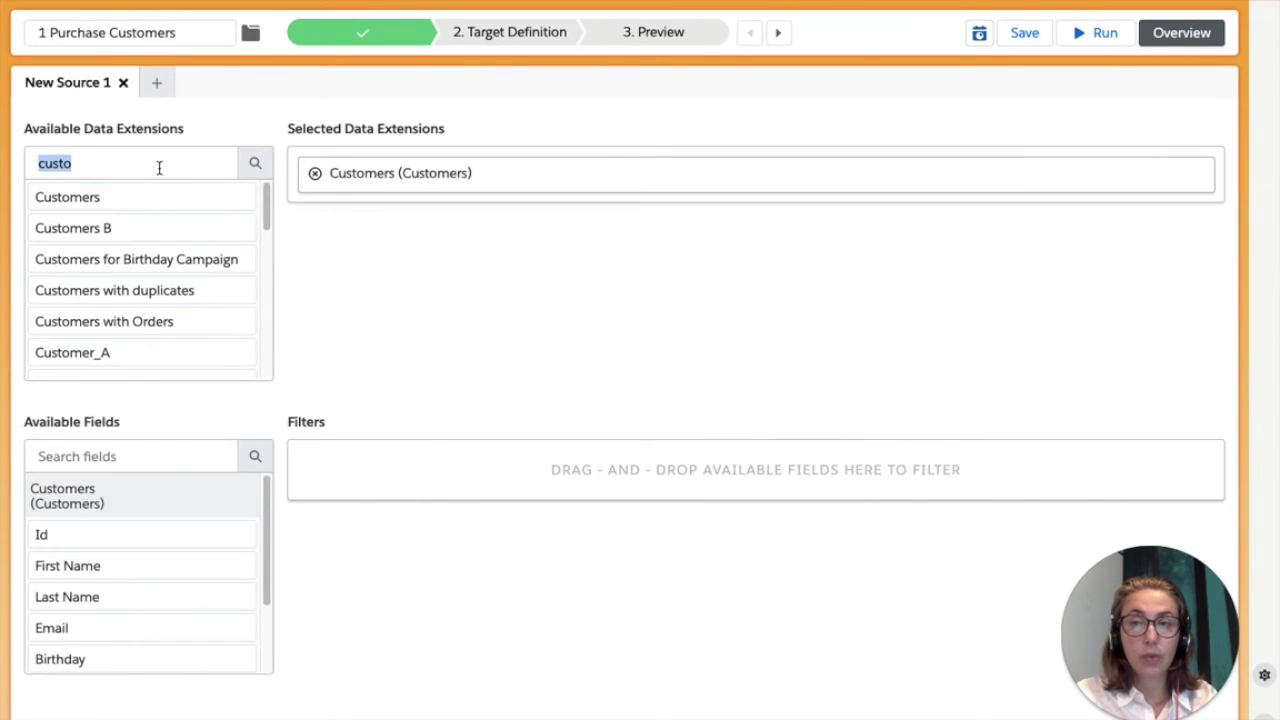
type("ordero")
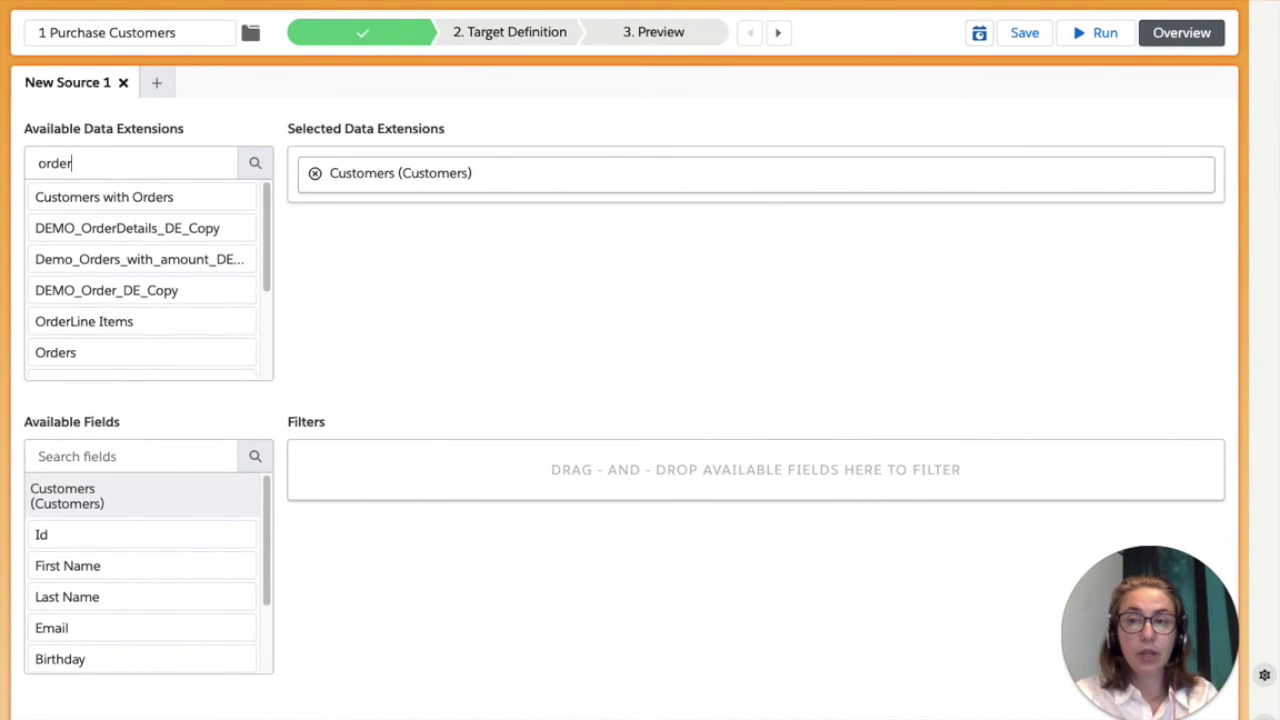
key("BackSpace")
type("s")
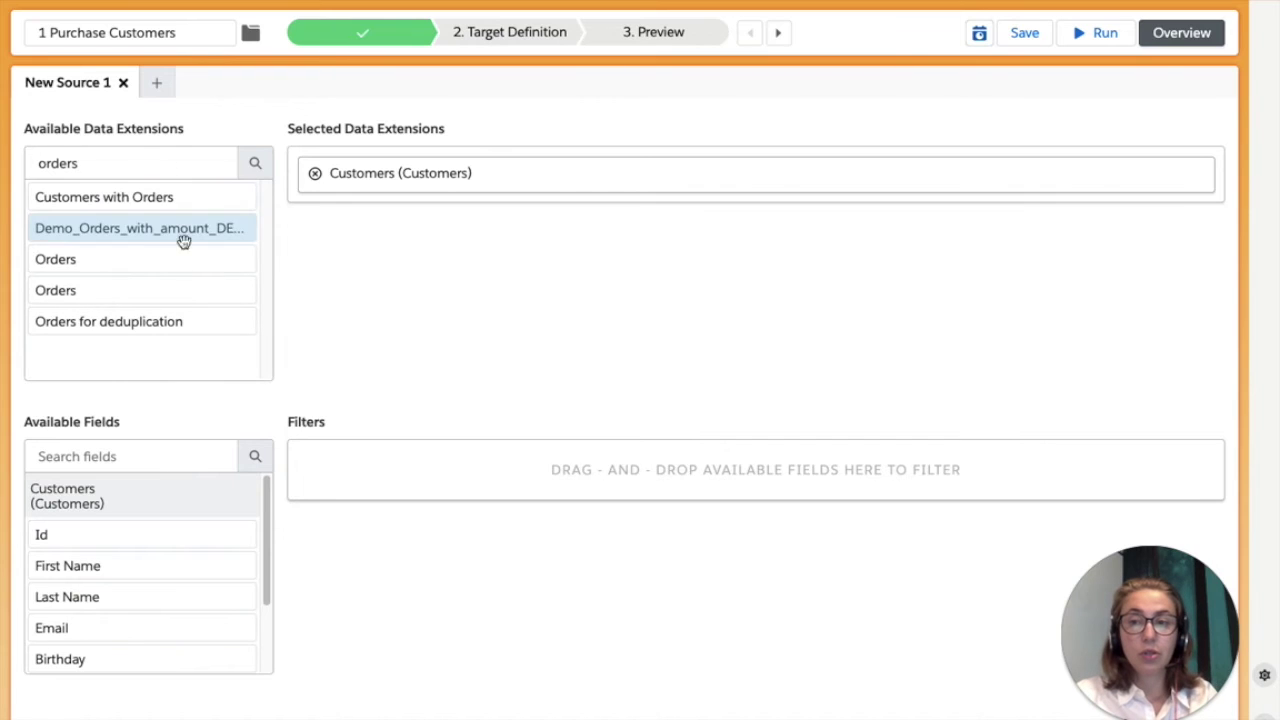
left_click_drag(143, 266, 557, 190)
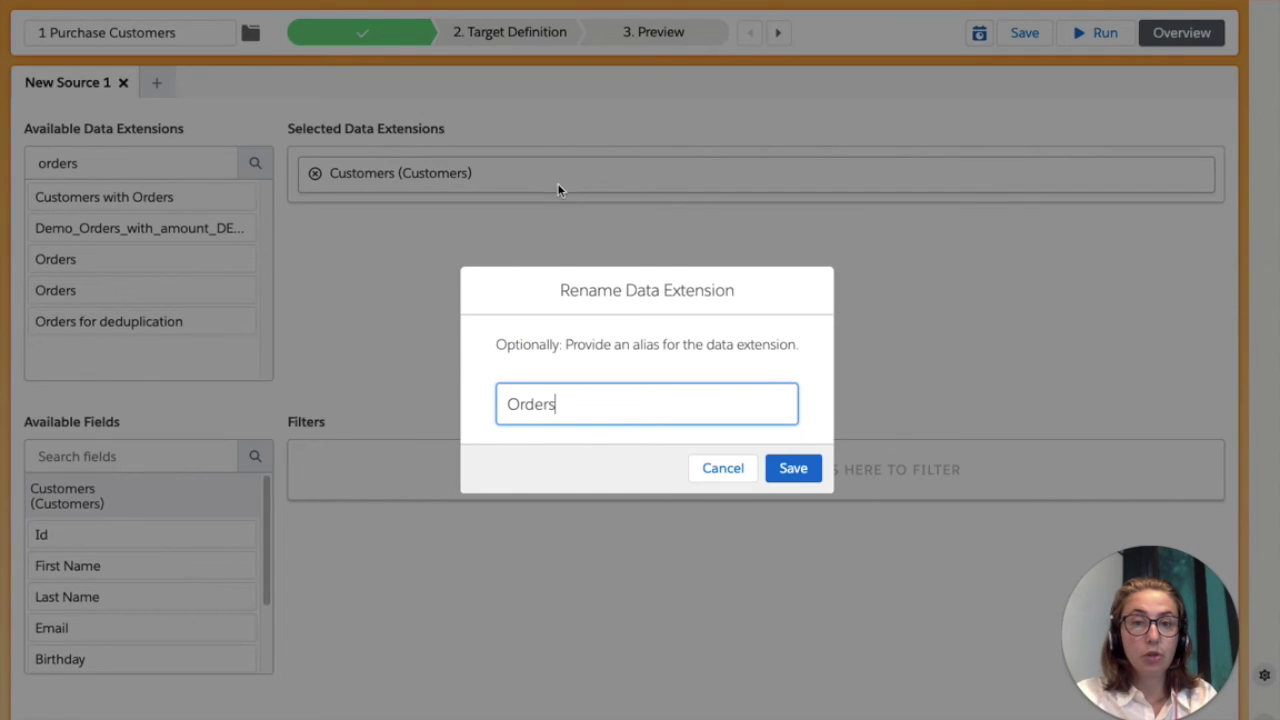
left_click(790, 467)
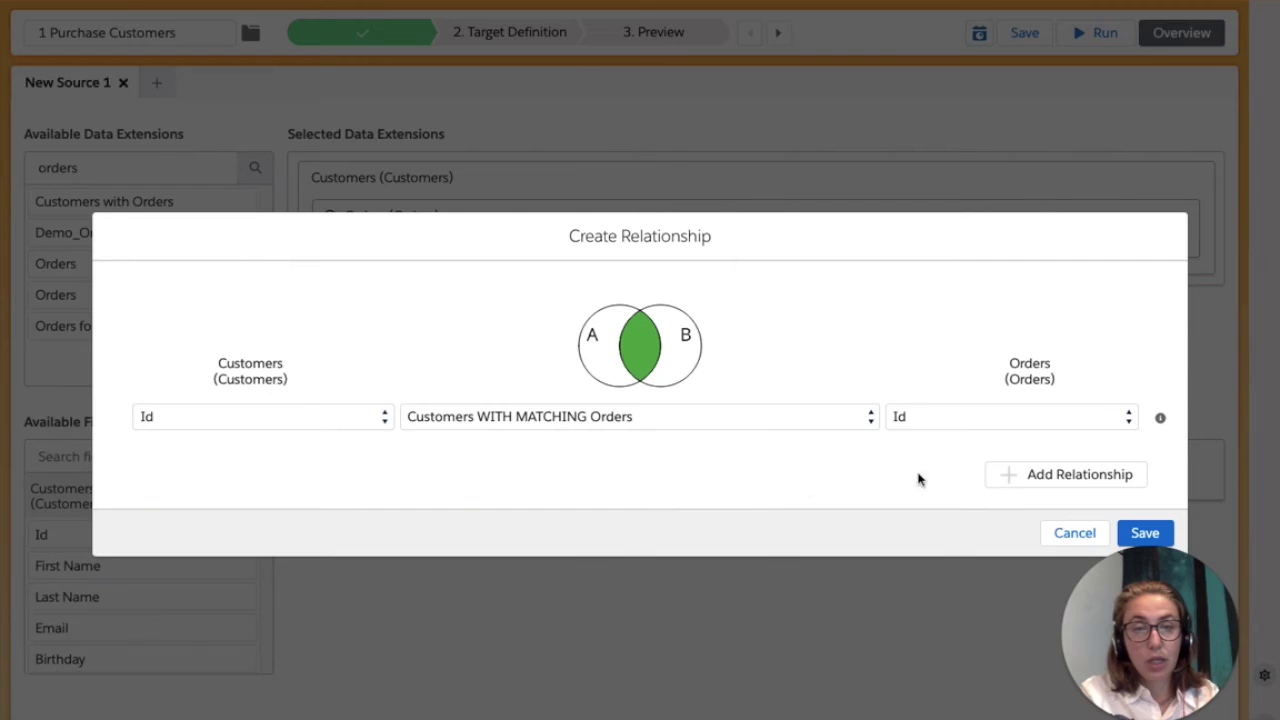
left_click(950, 418)
left_click(939, 465)
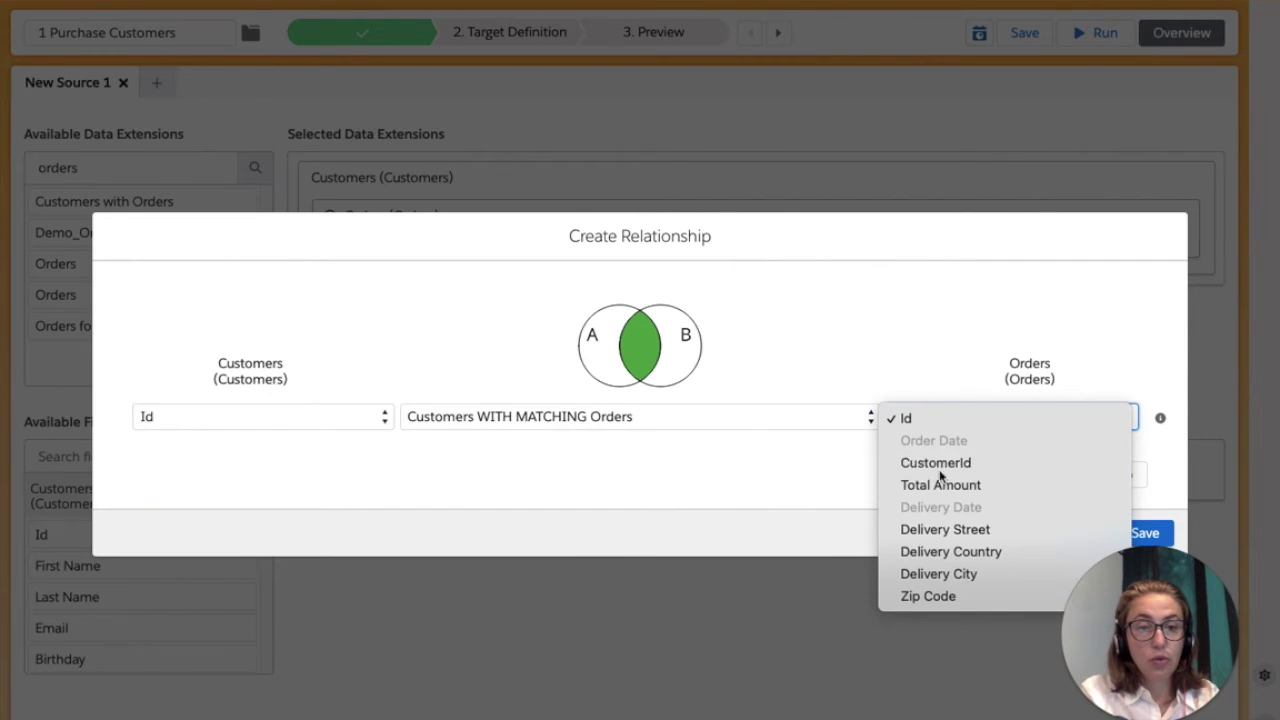
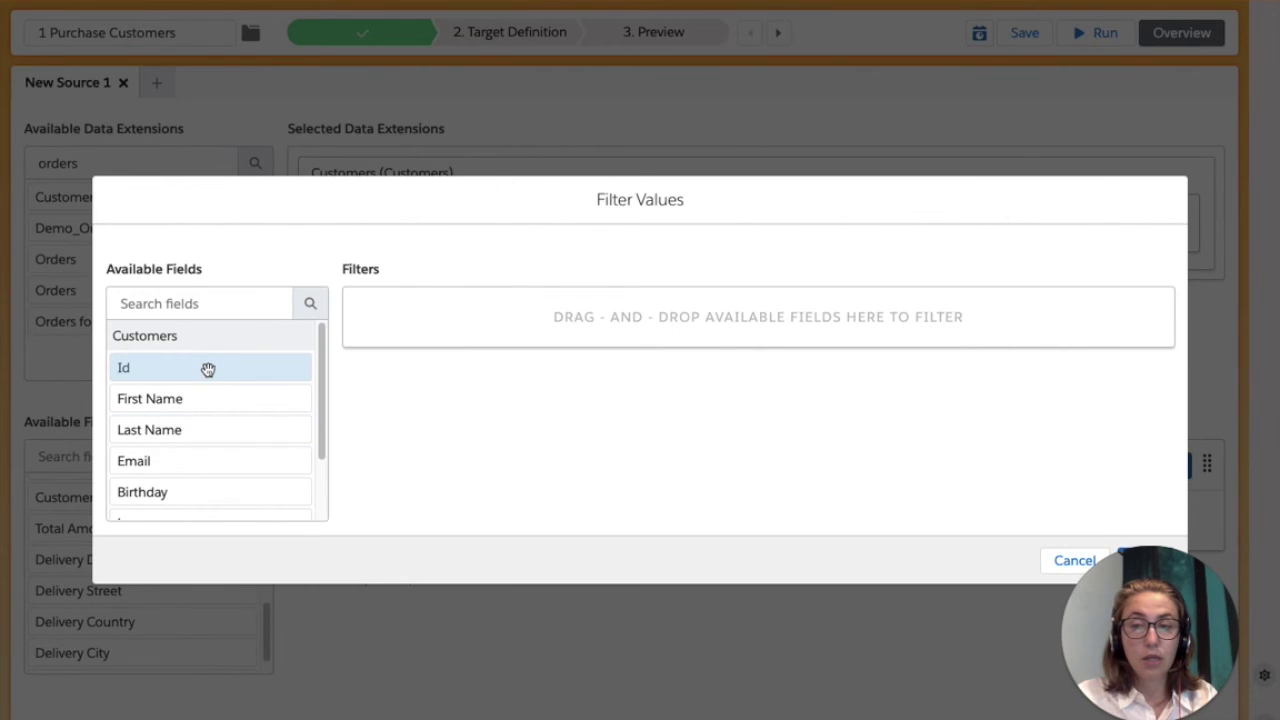
- Filter the Customers values of the CustomerId In results filter by Count of Id equals 1, and save
left_click_drag(208, 369, 589, 317)
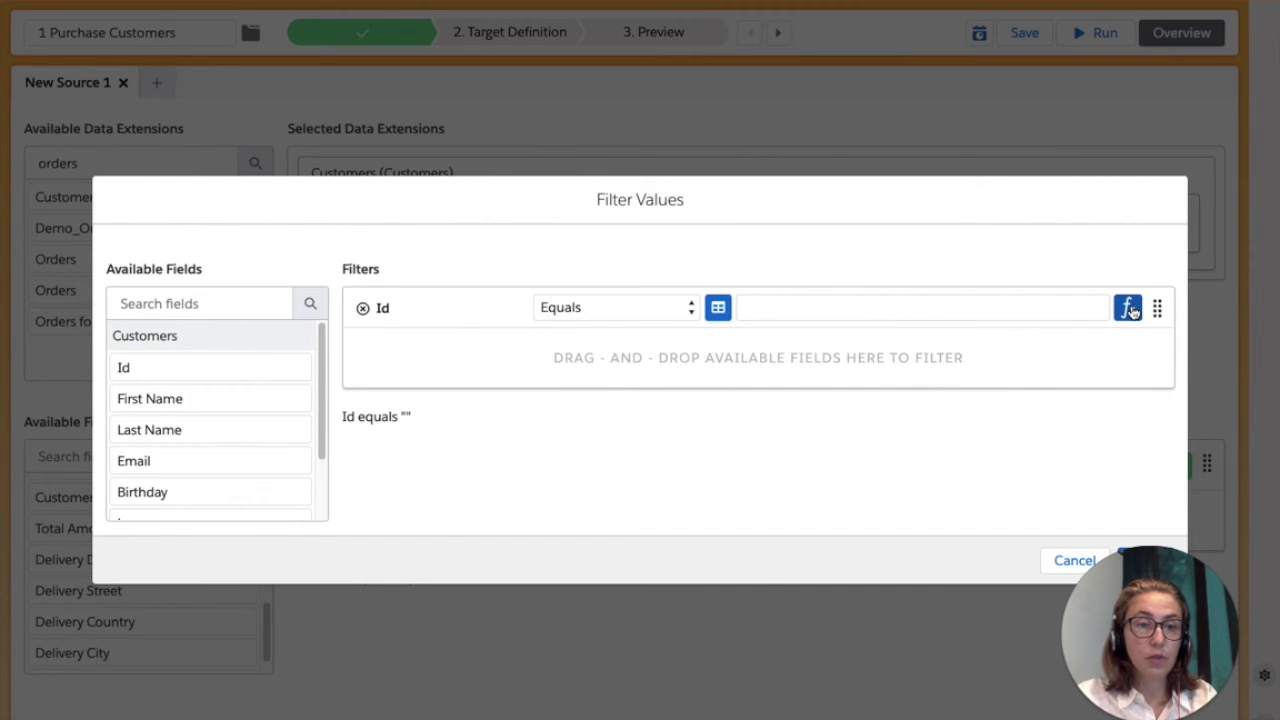
left_click(1128, 309)
left_click(546, 316)
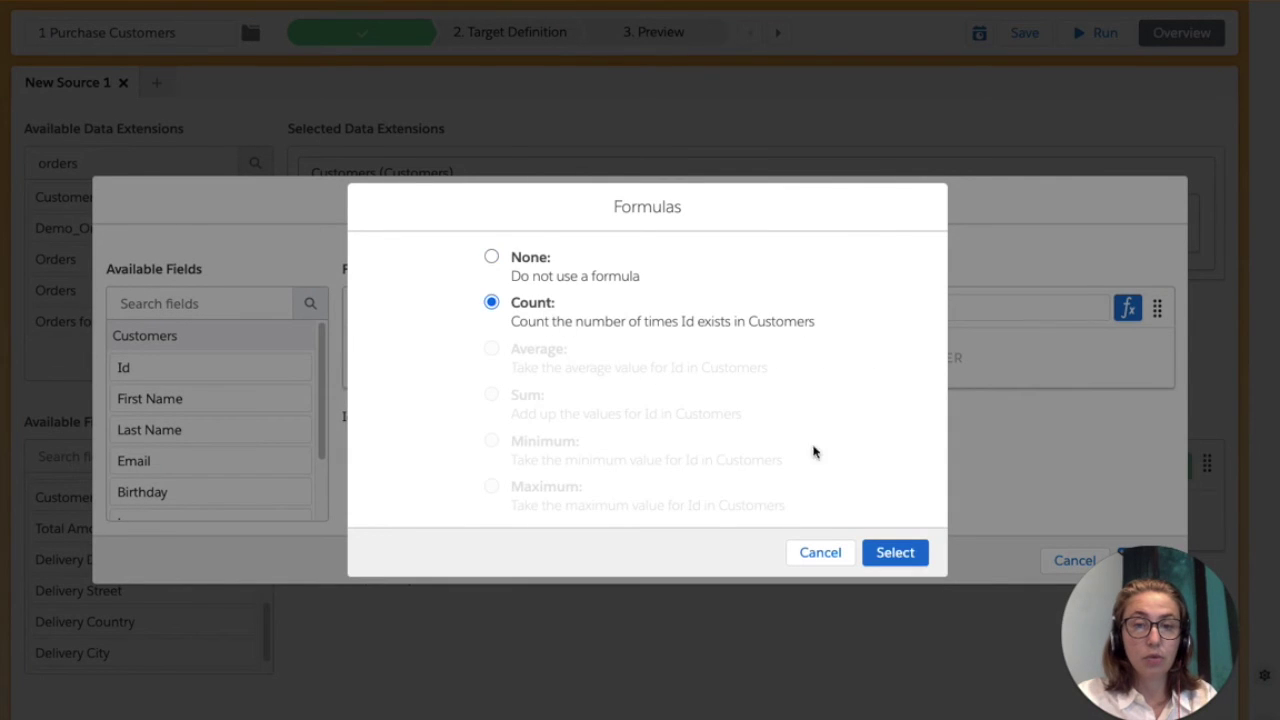
left_click(895, 553)
left_click(746, 305)
key("BackSpace")
type("1")
left_click(691, 429)
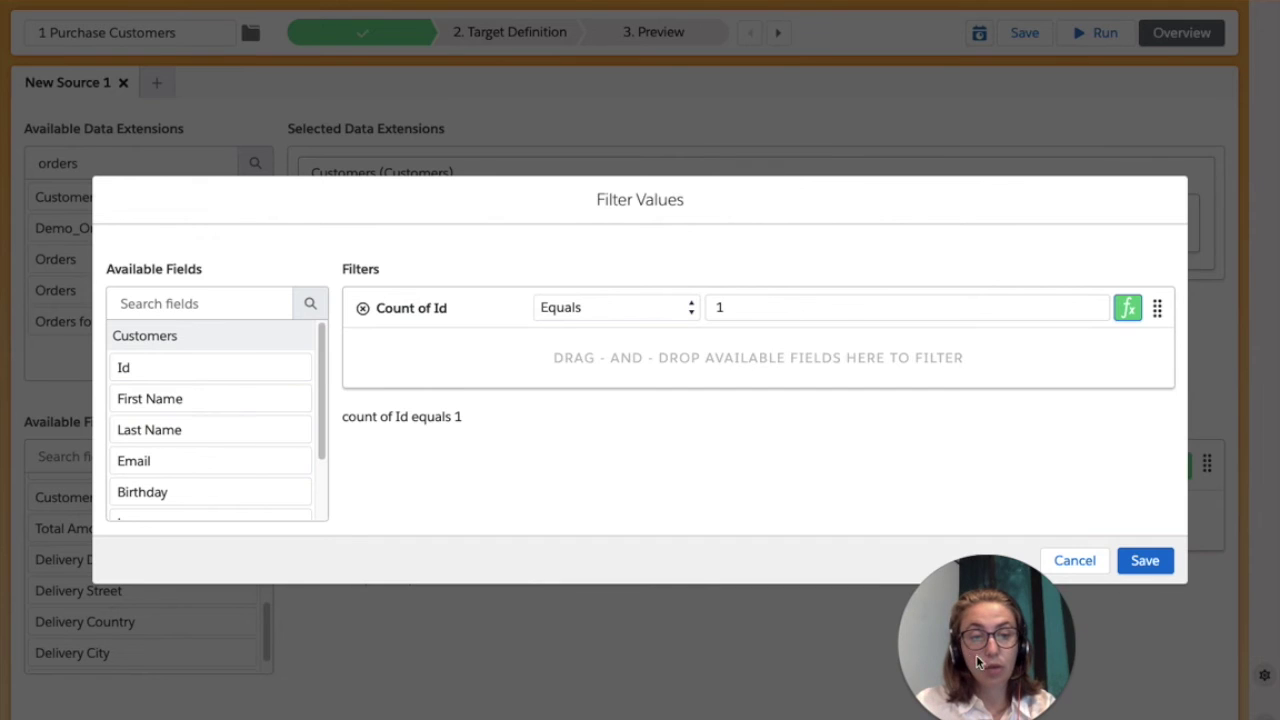
left_click(1146, 565)
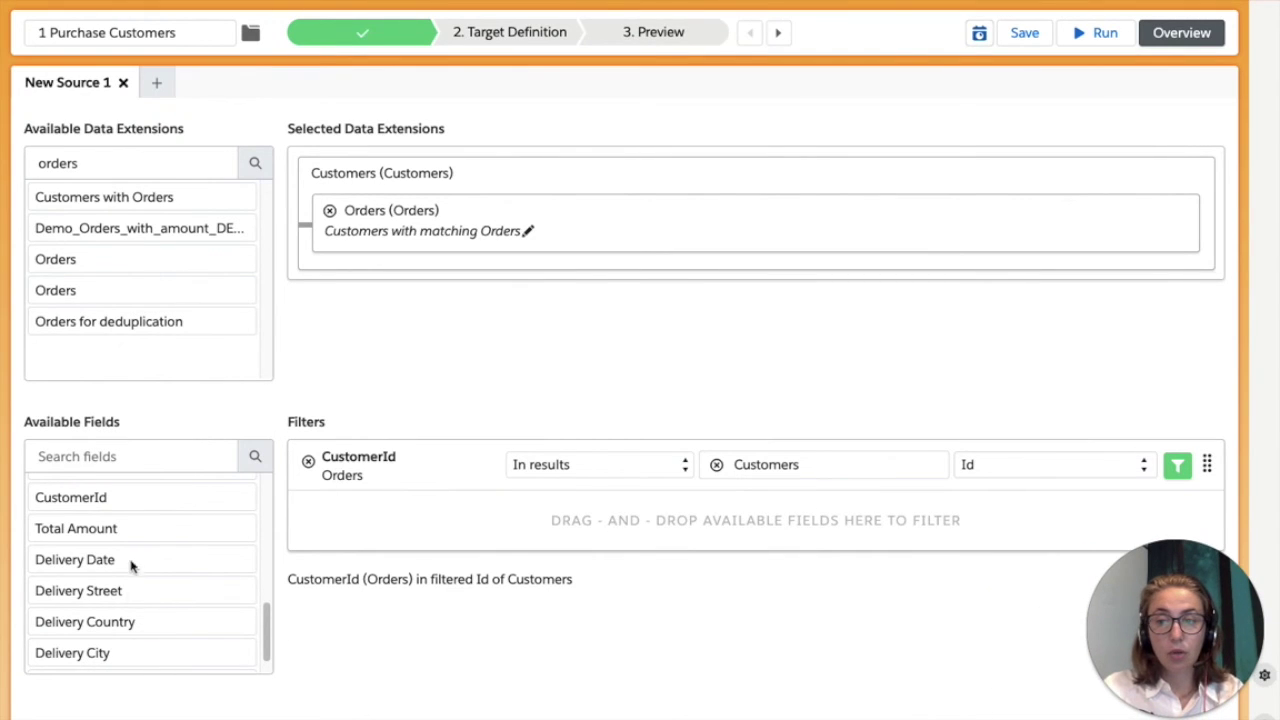
- Add an Orders Order Date filter set to Is before or on, using a relative date of 1 Years before today
scroll(128, 608, "up", 2)
left_click_drag(109, 529, 512, 508)
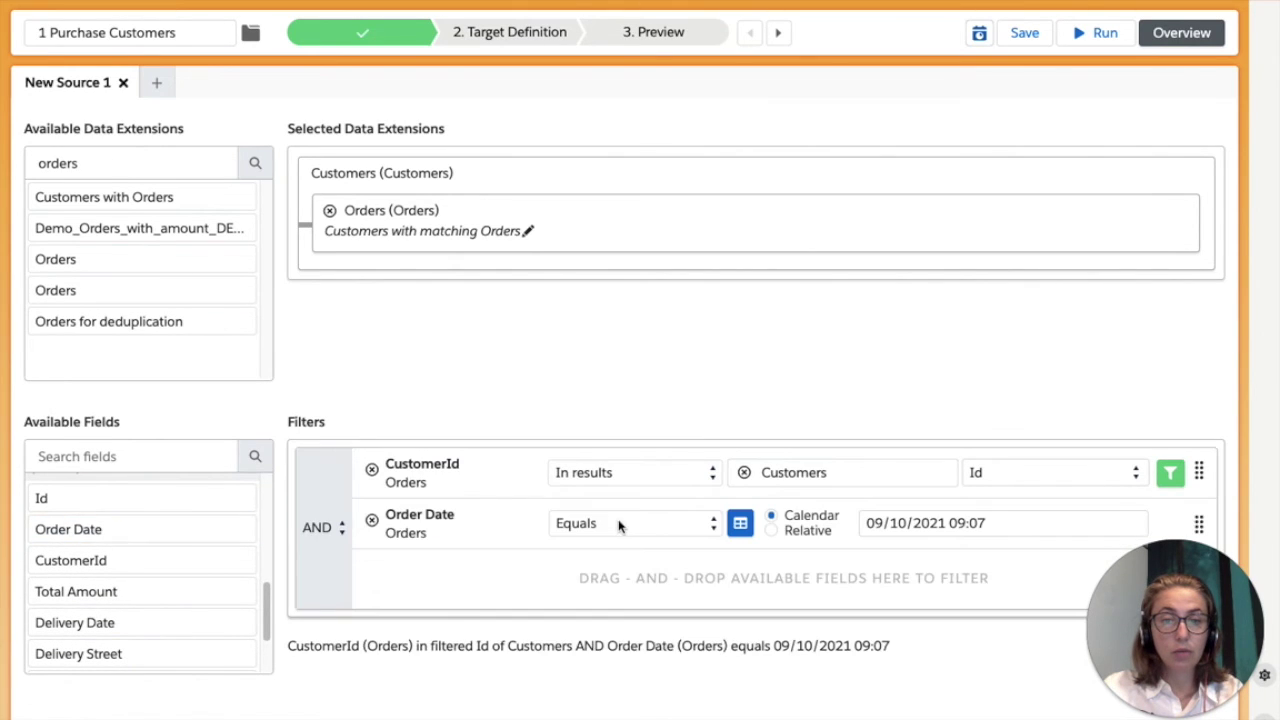
left_click(620, 524)
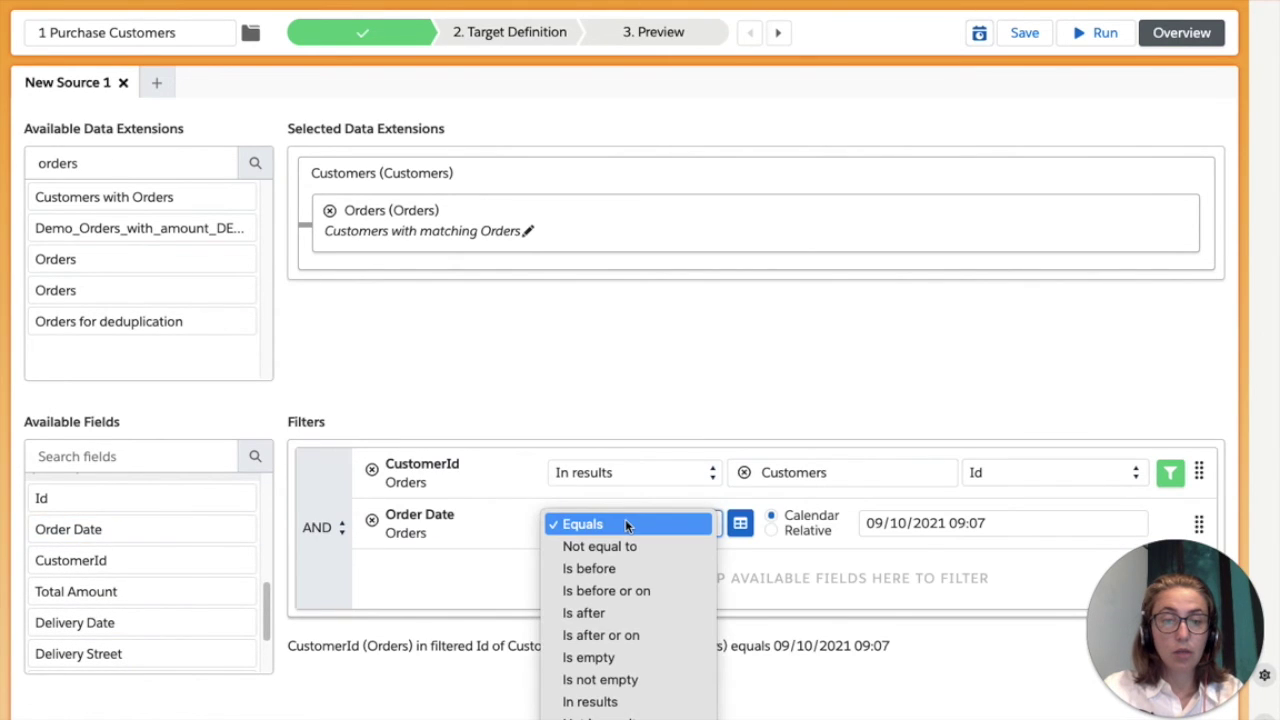
left_click(648, 590)
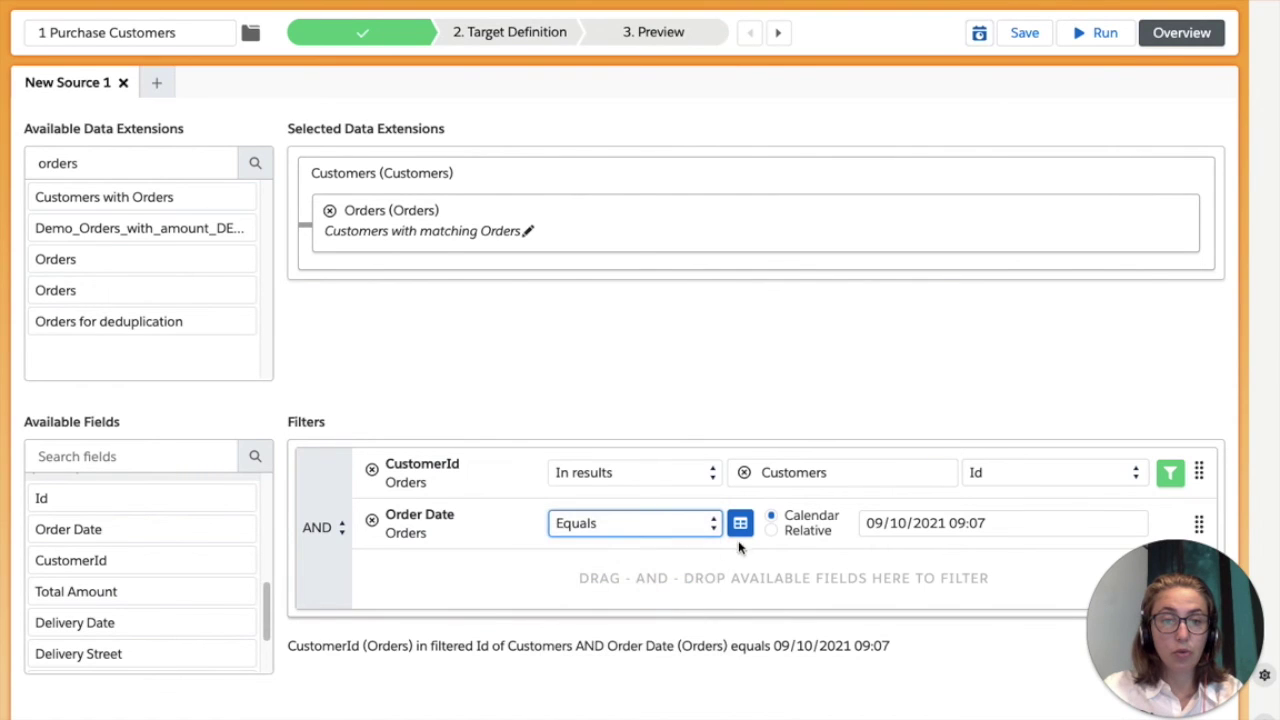
left_click(772, 531)
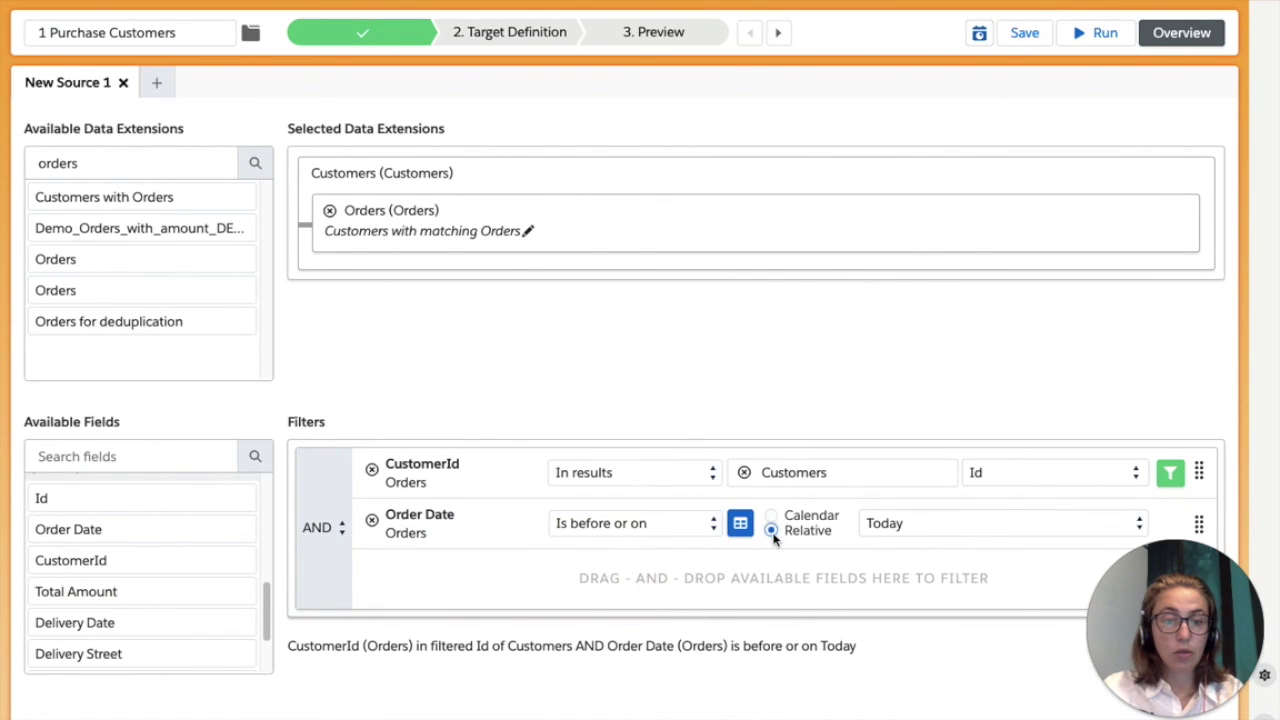
left_click(866, 523)
left_click(887, 508)
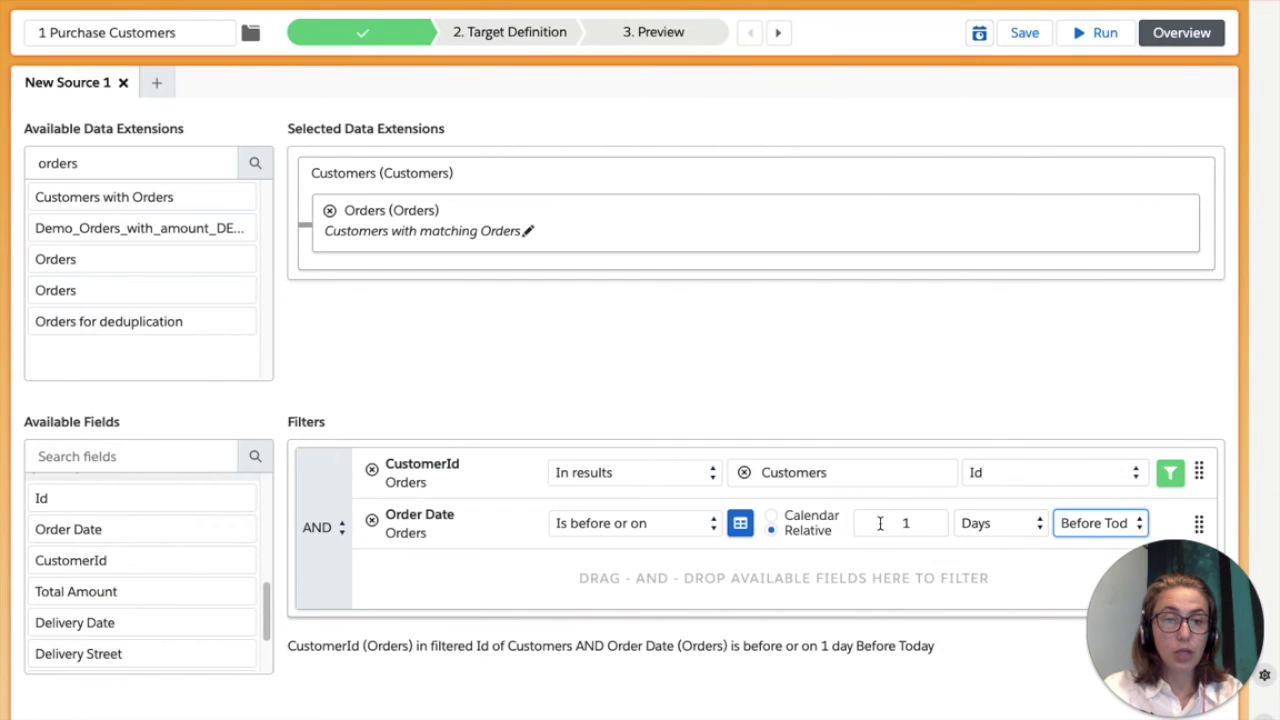
left_click(986, 523)
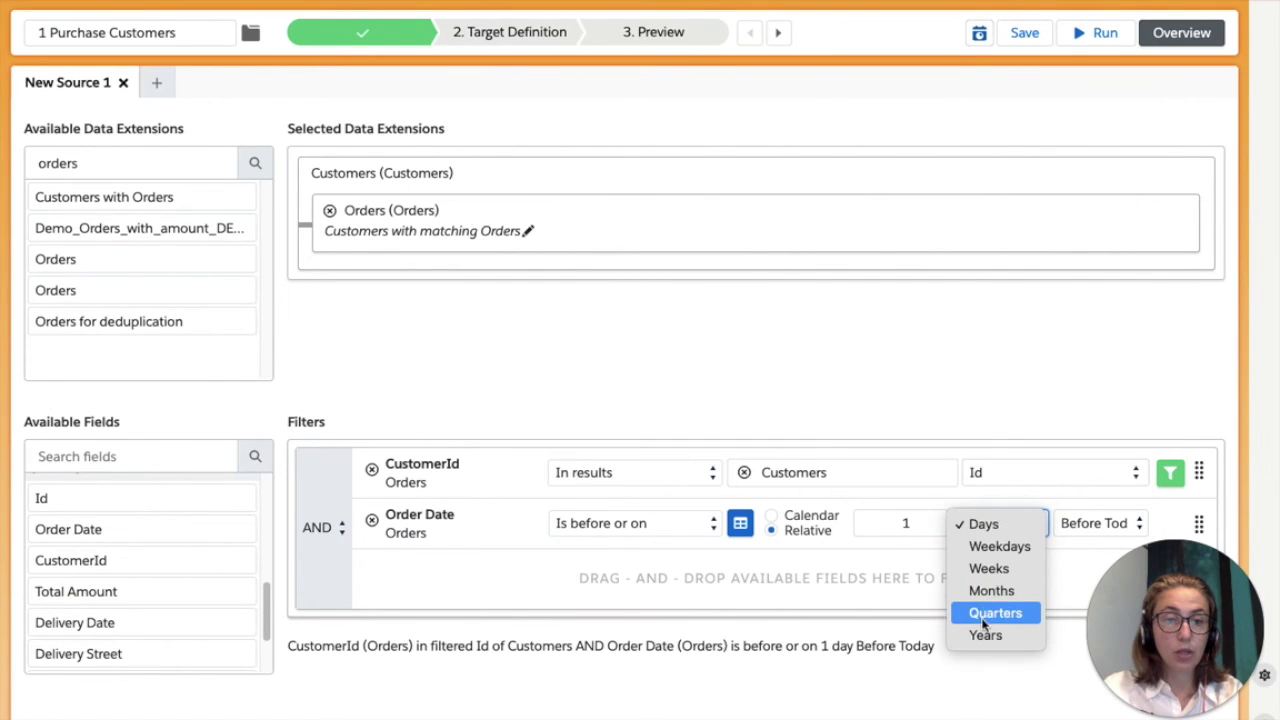
key("Escape")
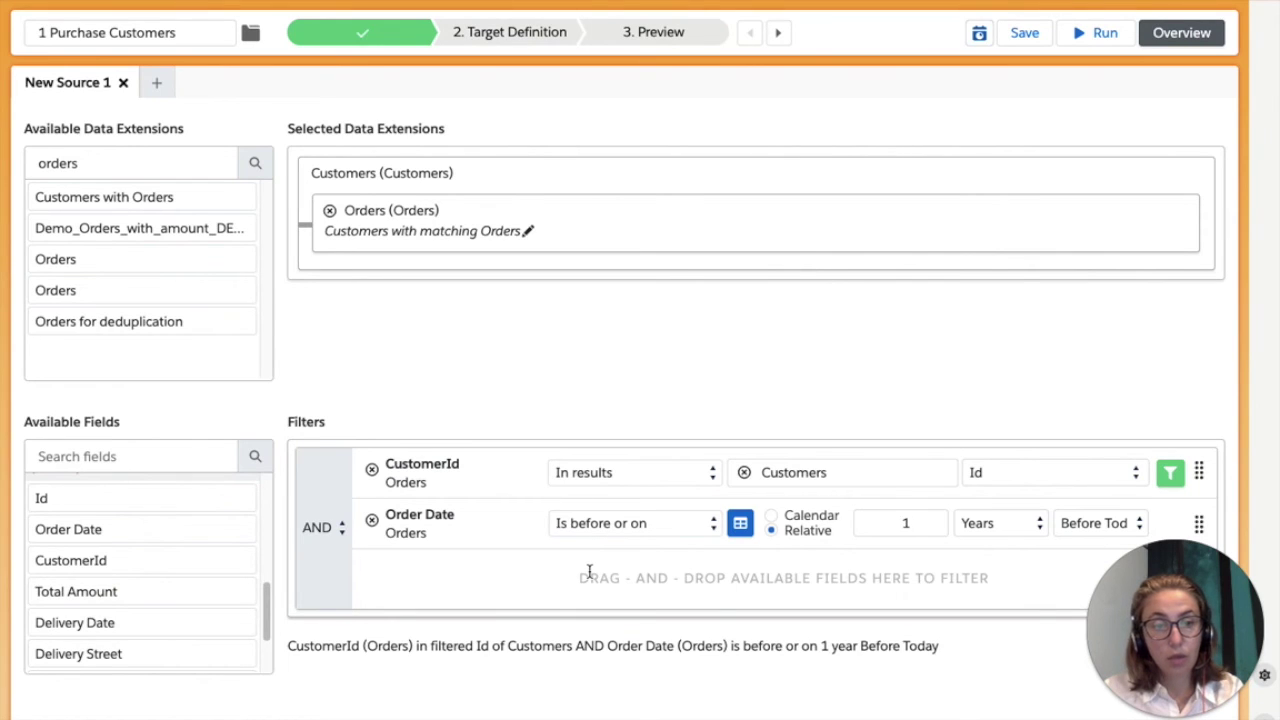
- Set up a new target data extension named 1 Purchase Customers for the selection, with Is Sendable off
left_click(469, 37)
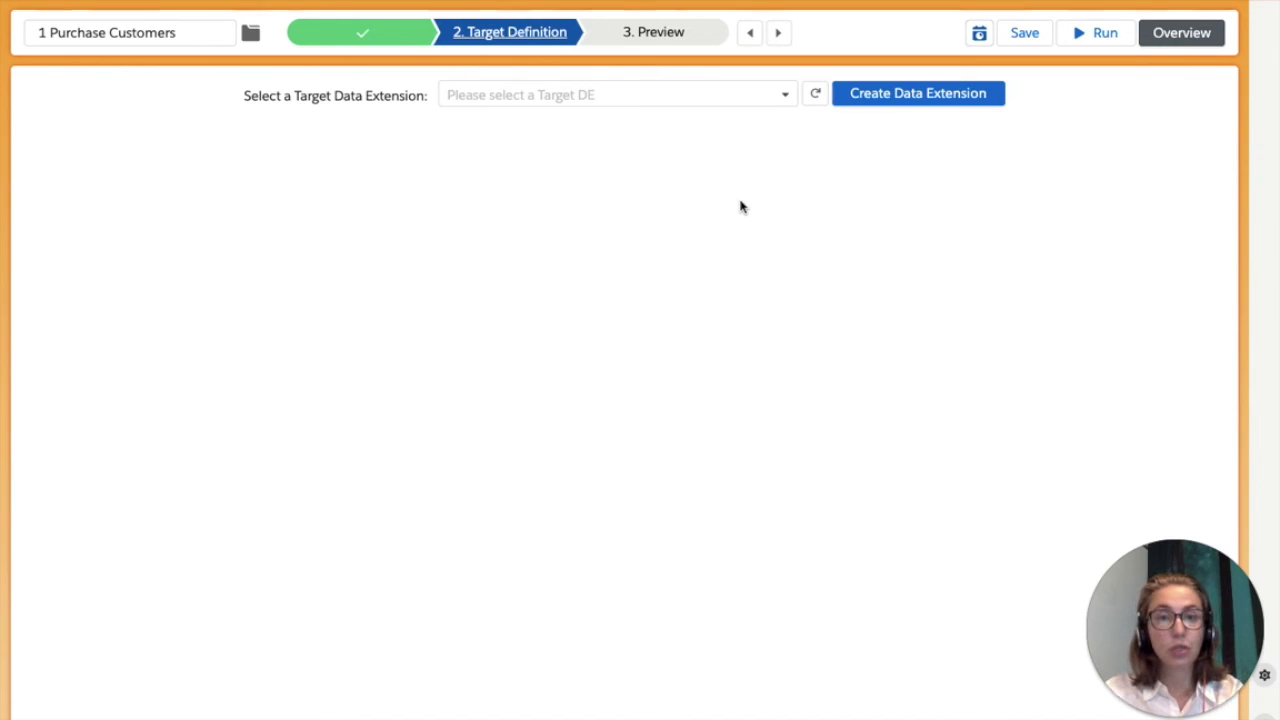
left_click(920, 100)
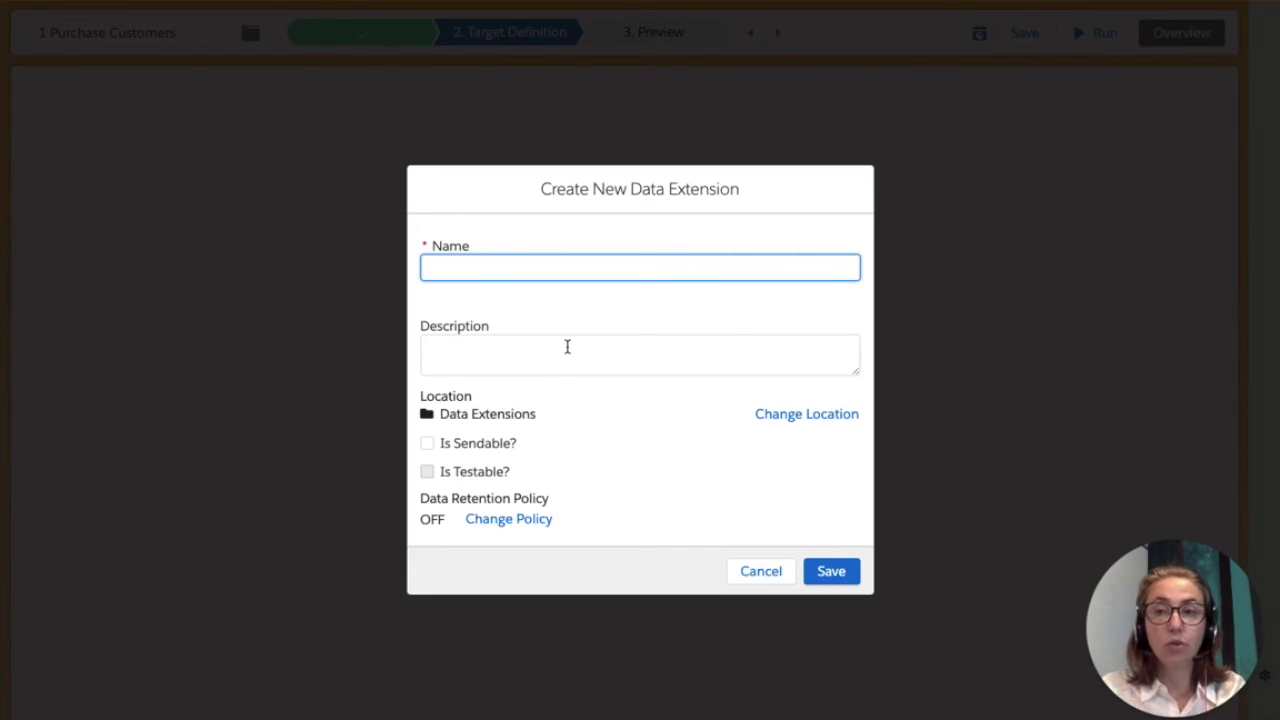
type("1 Purch")
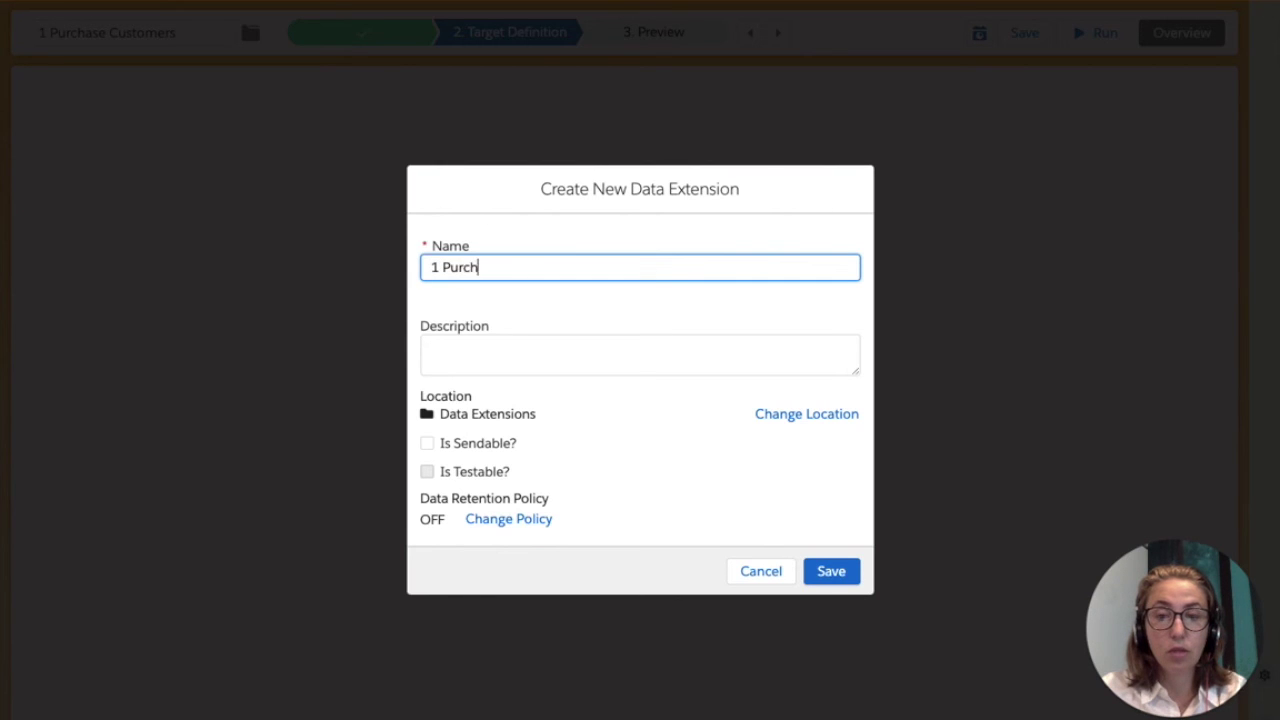
type("ase Customers")
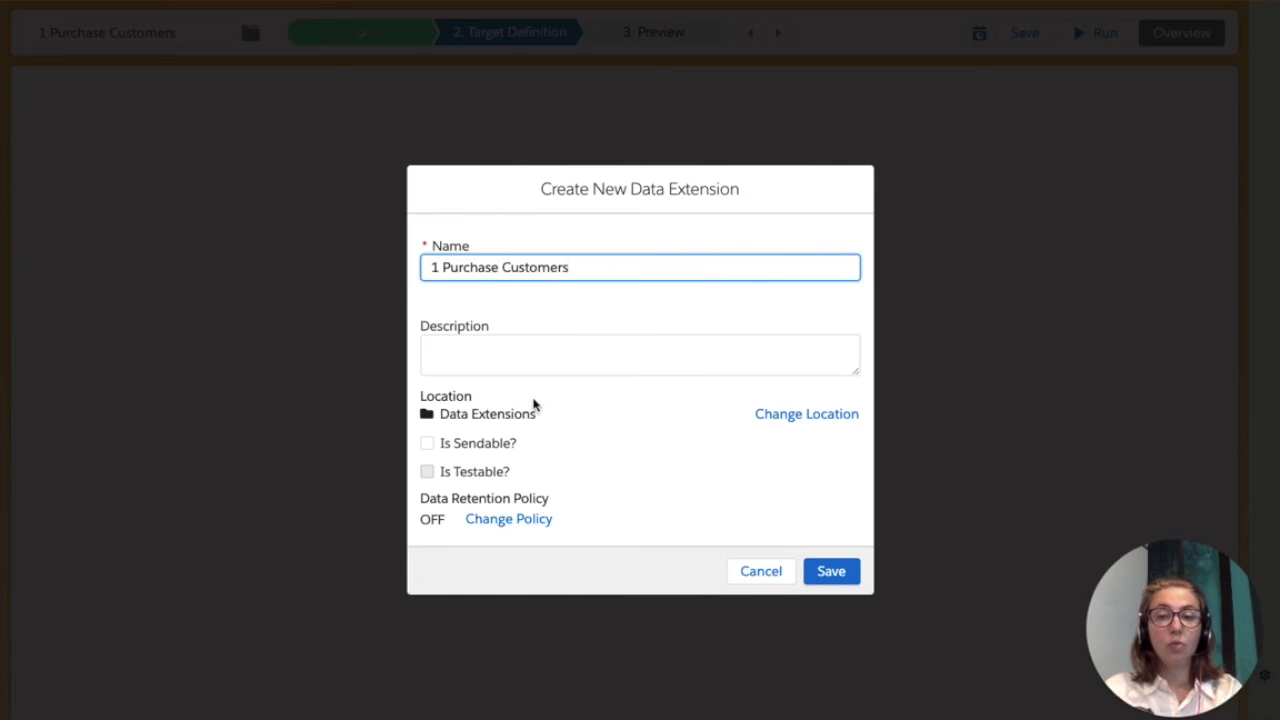
left_click(502, 446)
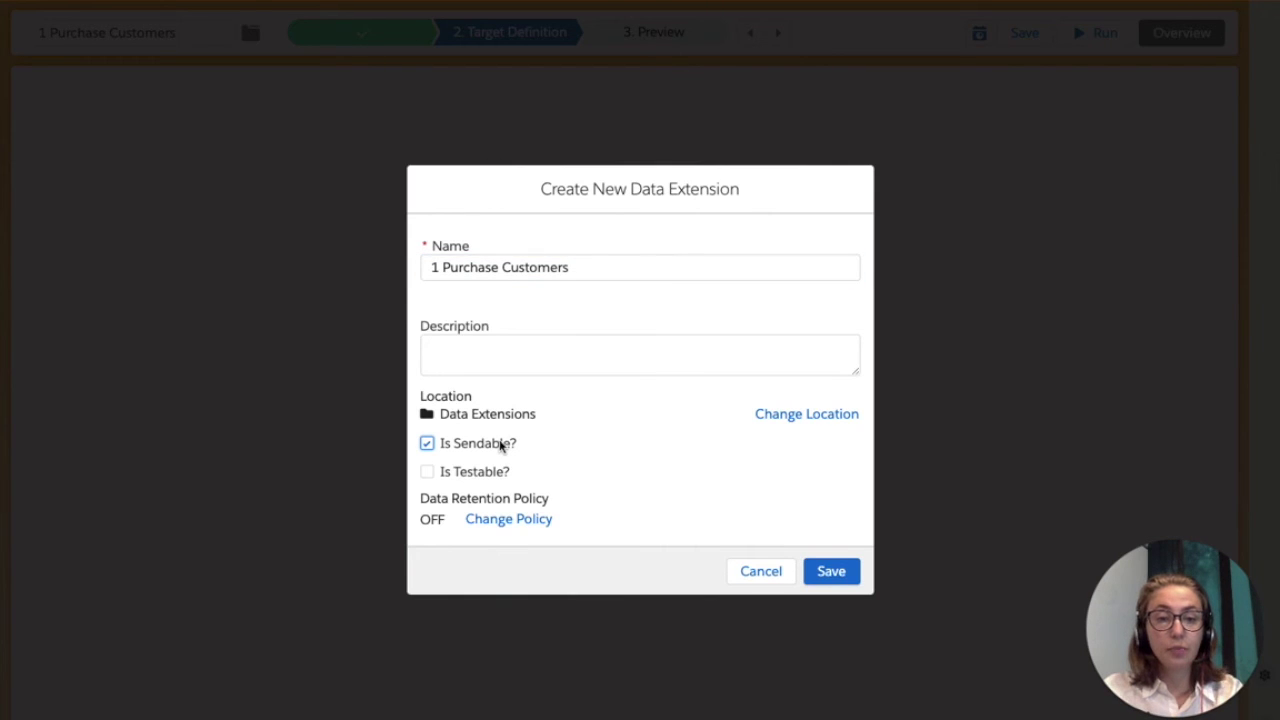
left_click(478, 446)
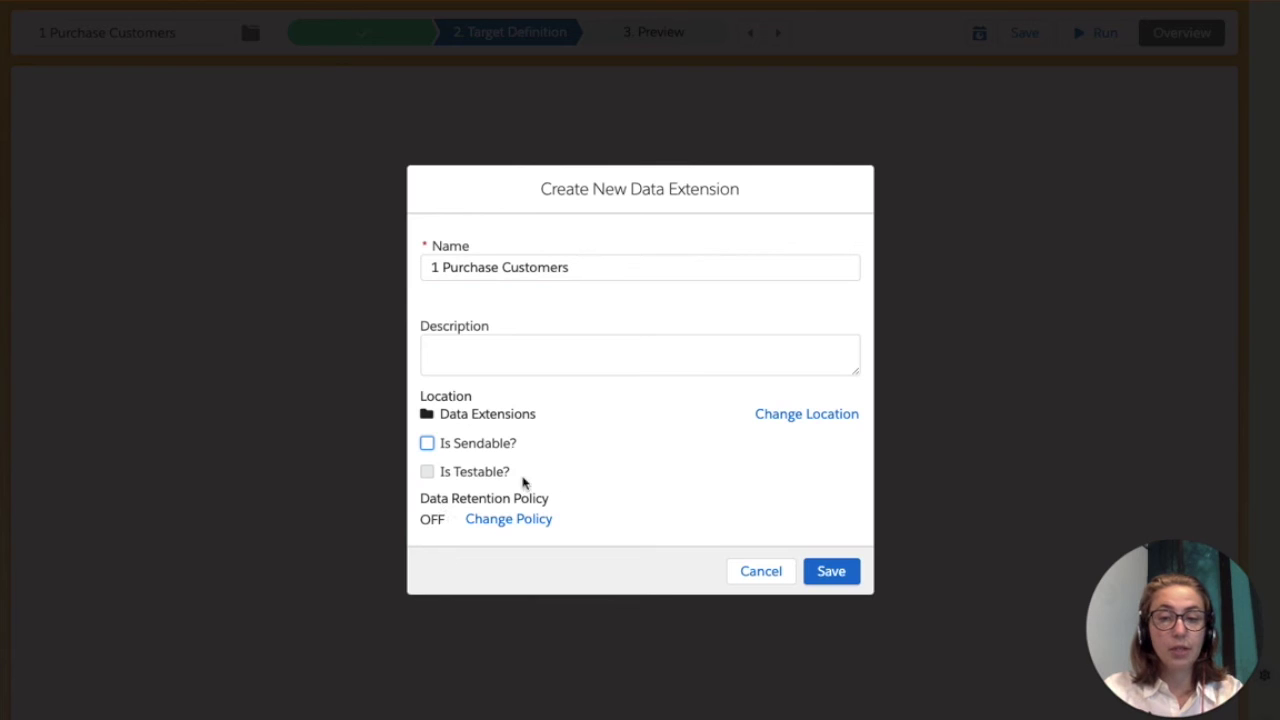
left_click(811, 571)
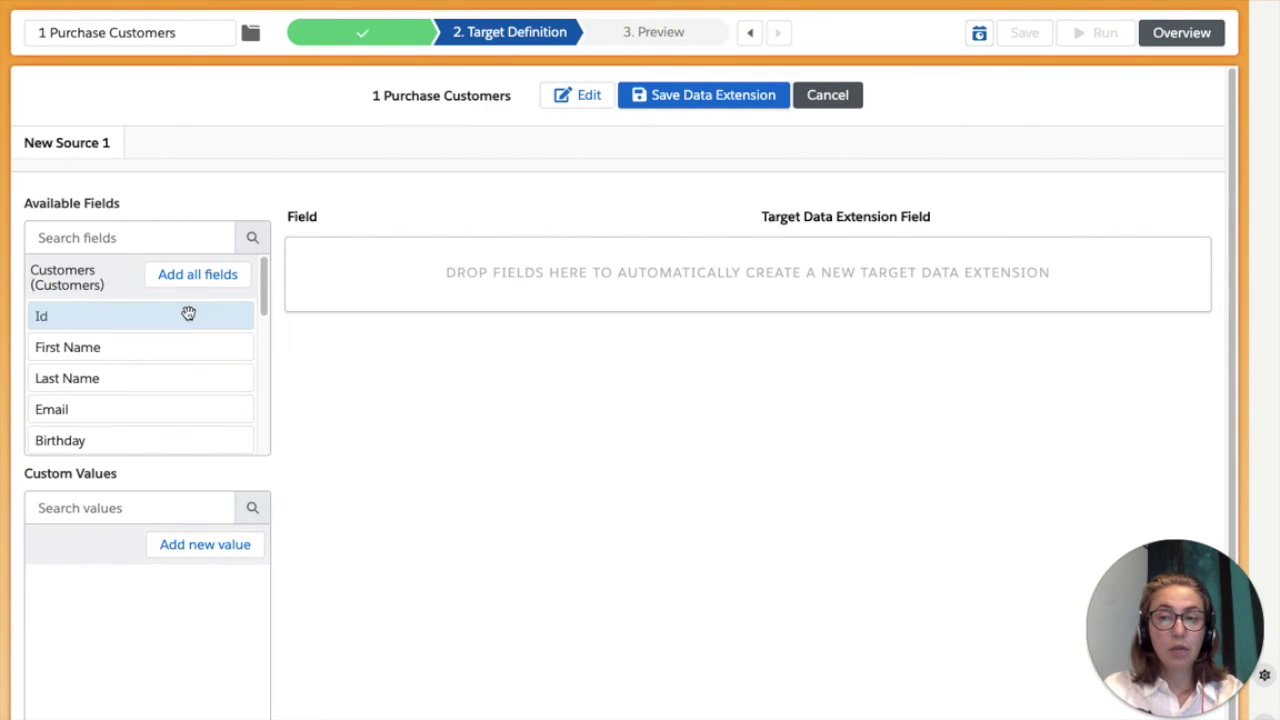
left_click(122, 313)
left_click_drag(238, 343, 551, 266)
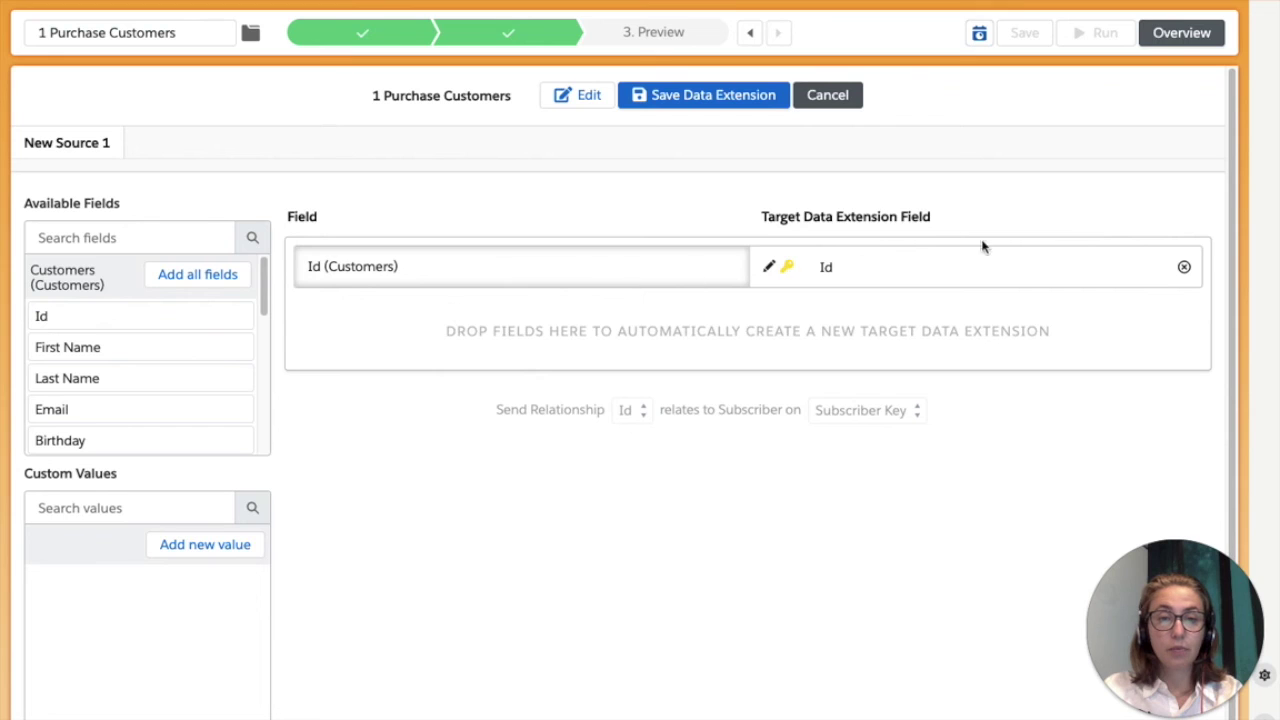
left_click(1184, 267)
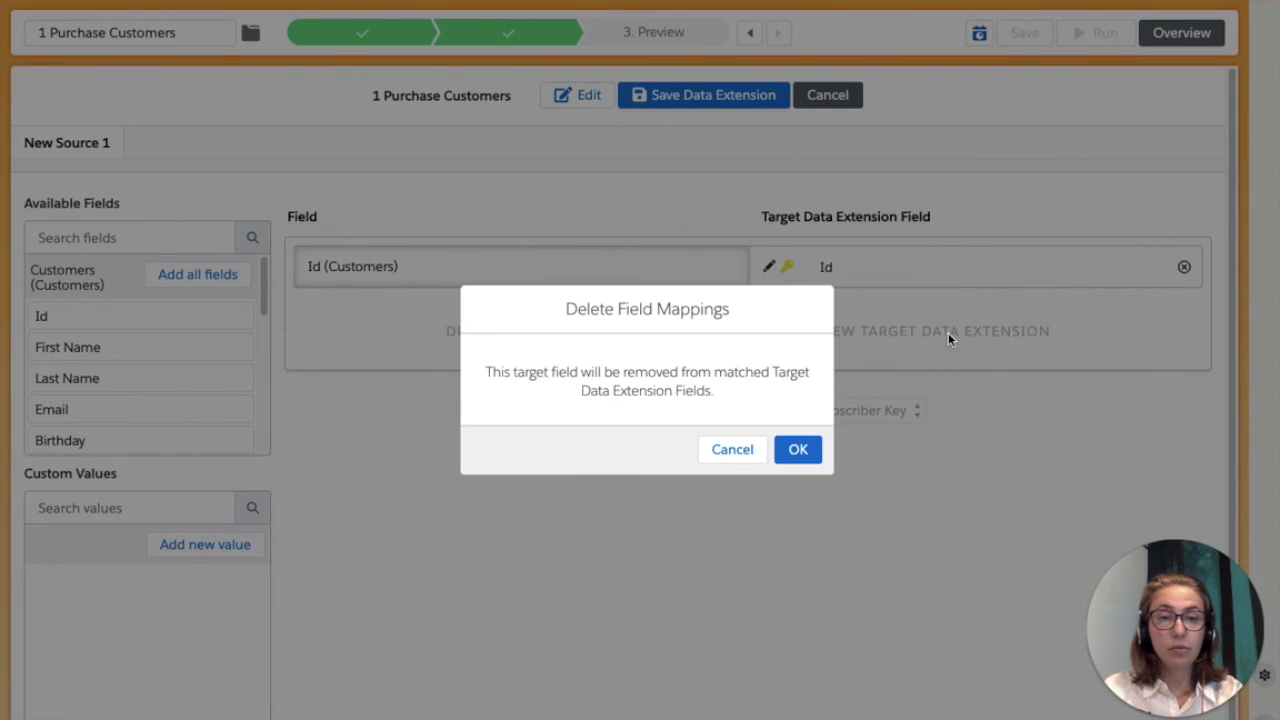
left_click(800, 457)
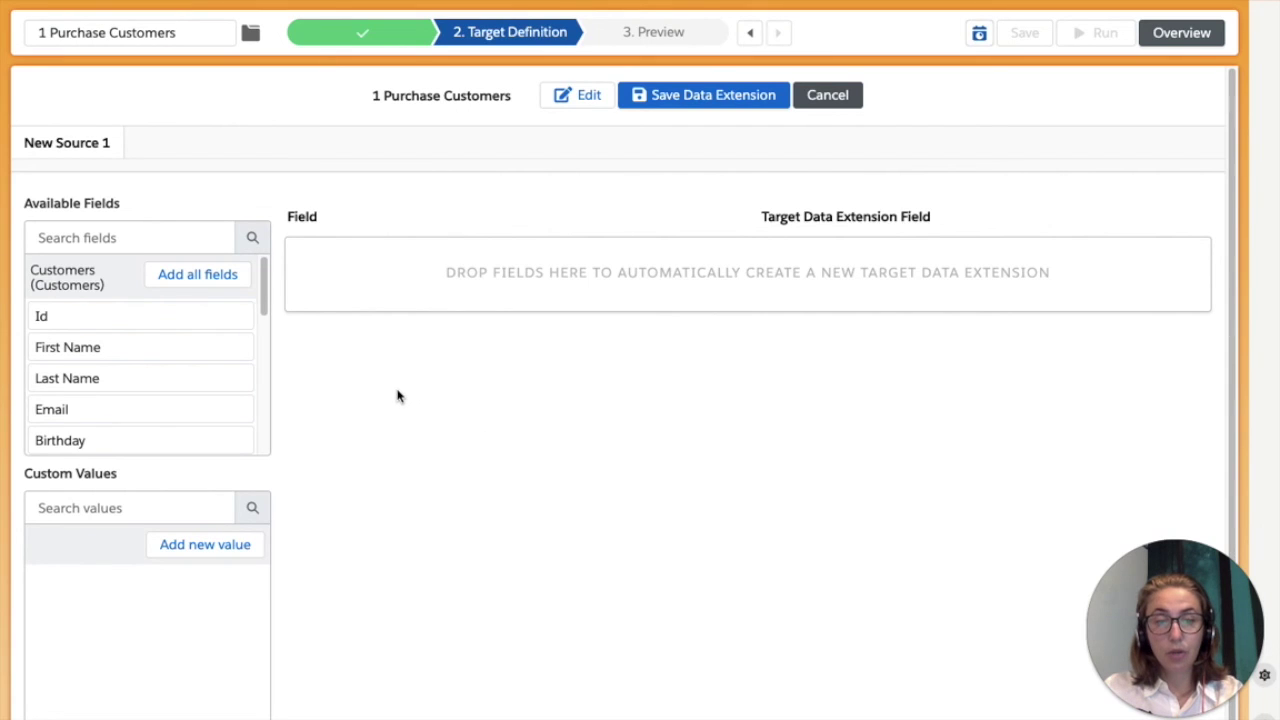
- Add the Customers fields Id, First Name and Email to the target data extension and create it
left_click_drag(160, 319, 560, 276)
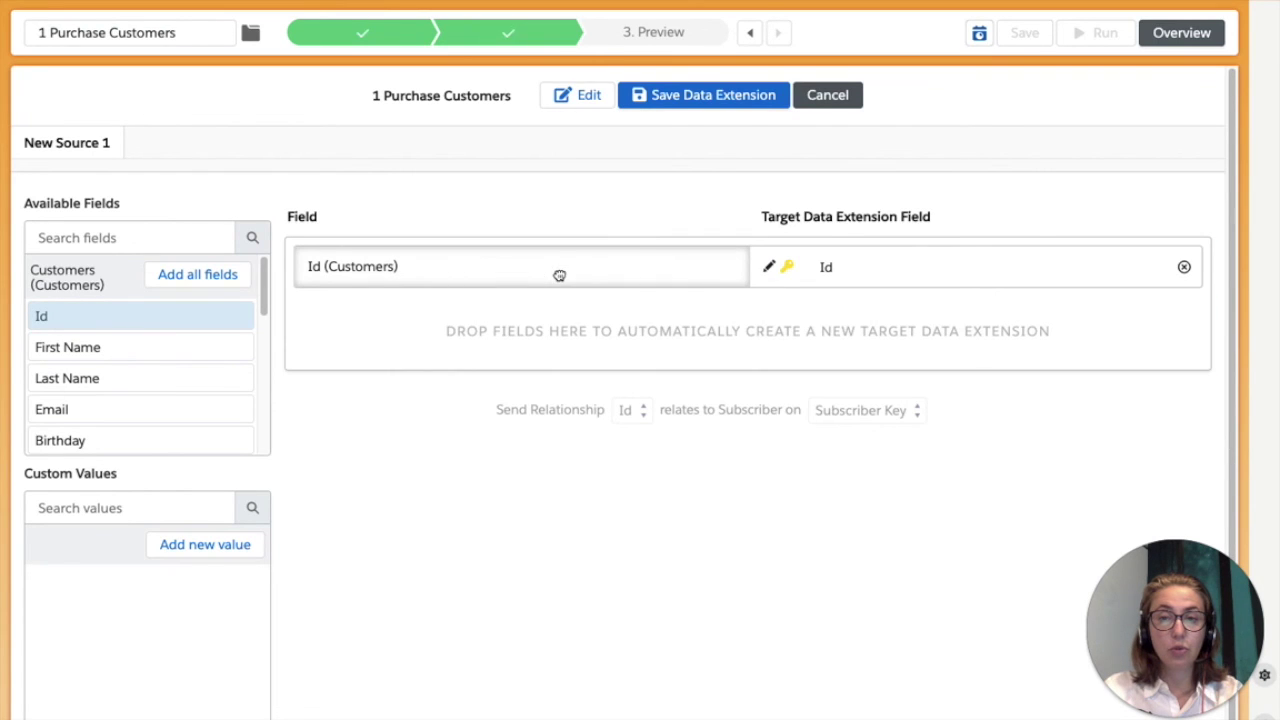
left_click_drag(142, 341, 451, 349)
left_click_drag(243, 425, 554, 369)
left_click(693, 96)
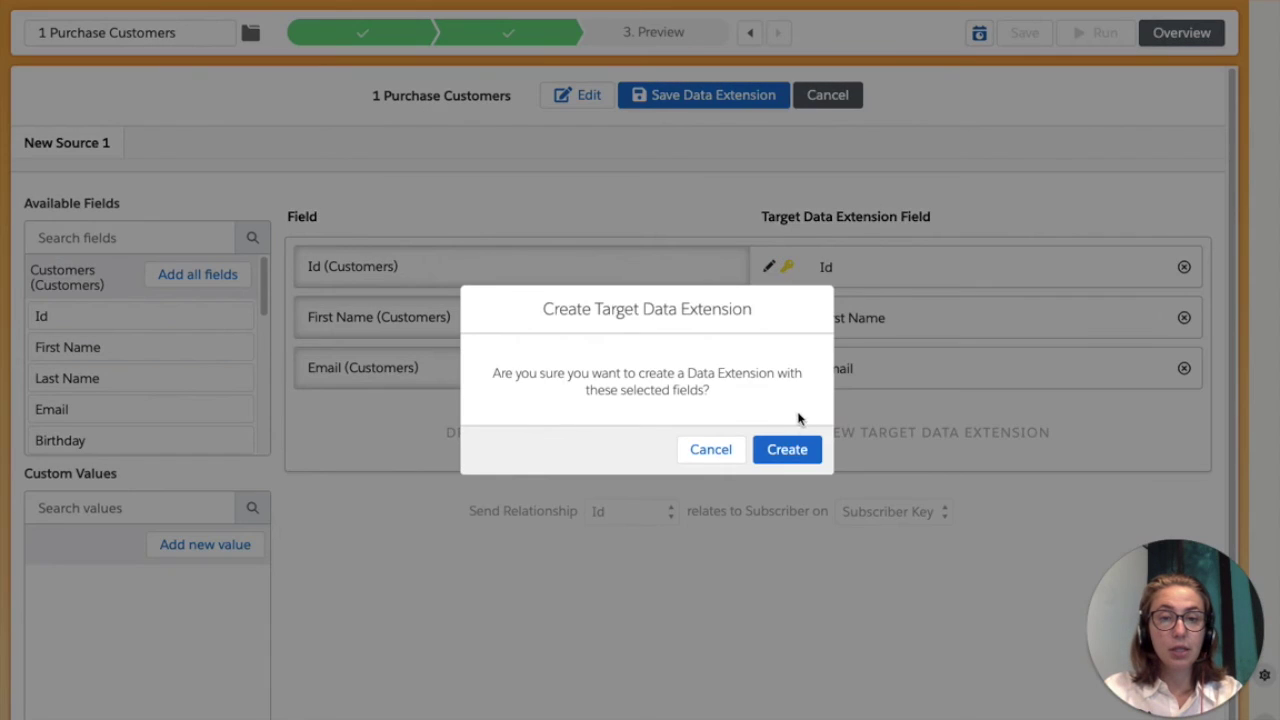
left_click(786, 449)
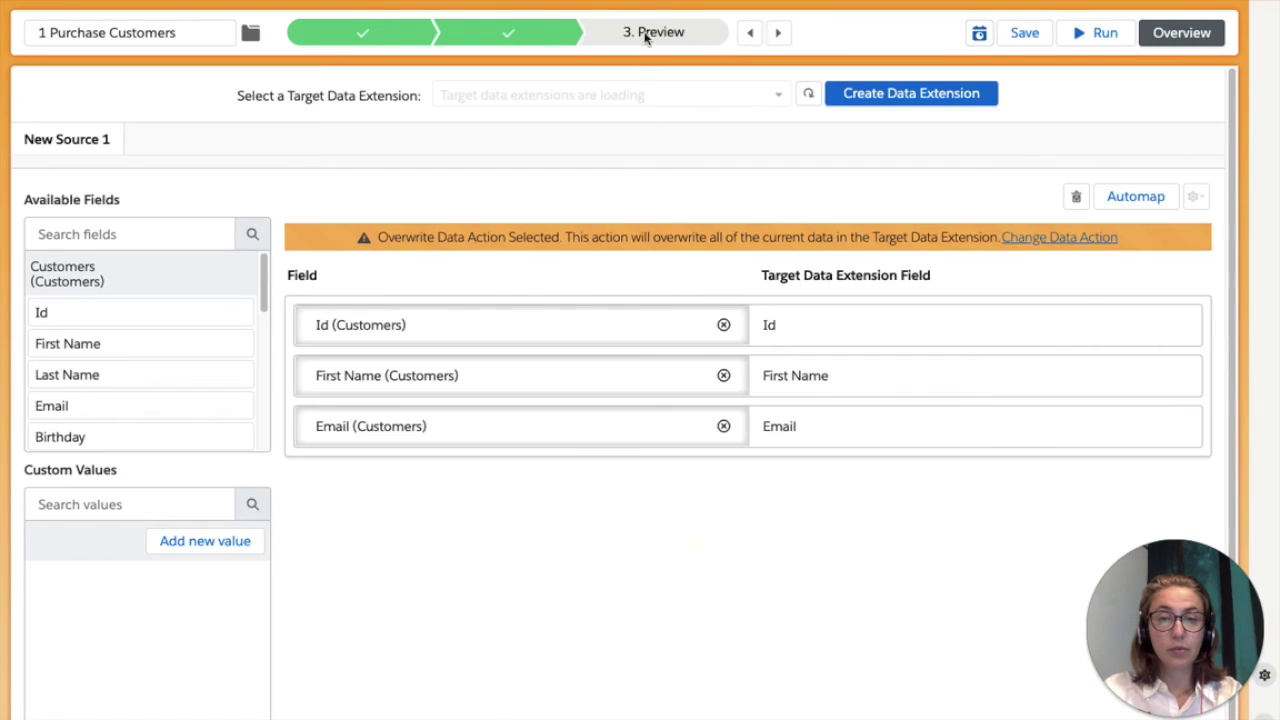
- Run a preview of the 1 Purchase Customers selection
left_click(645, 33)
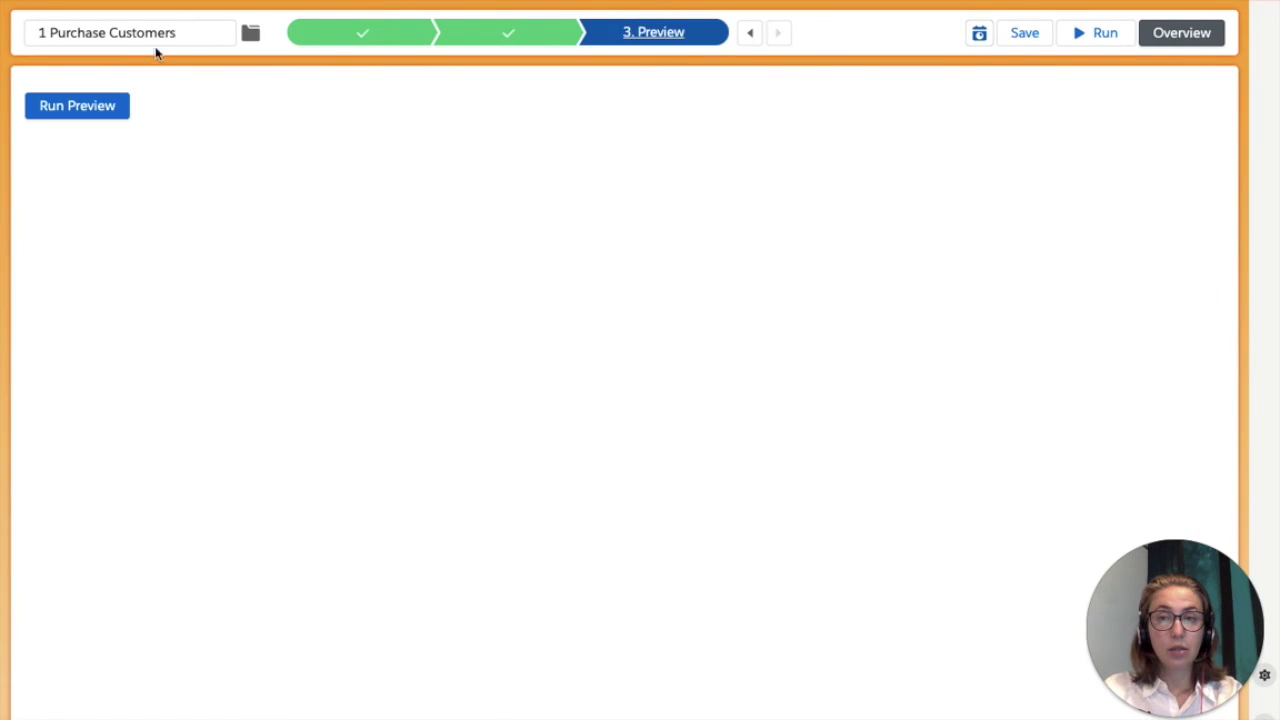
left_click(107, 102)
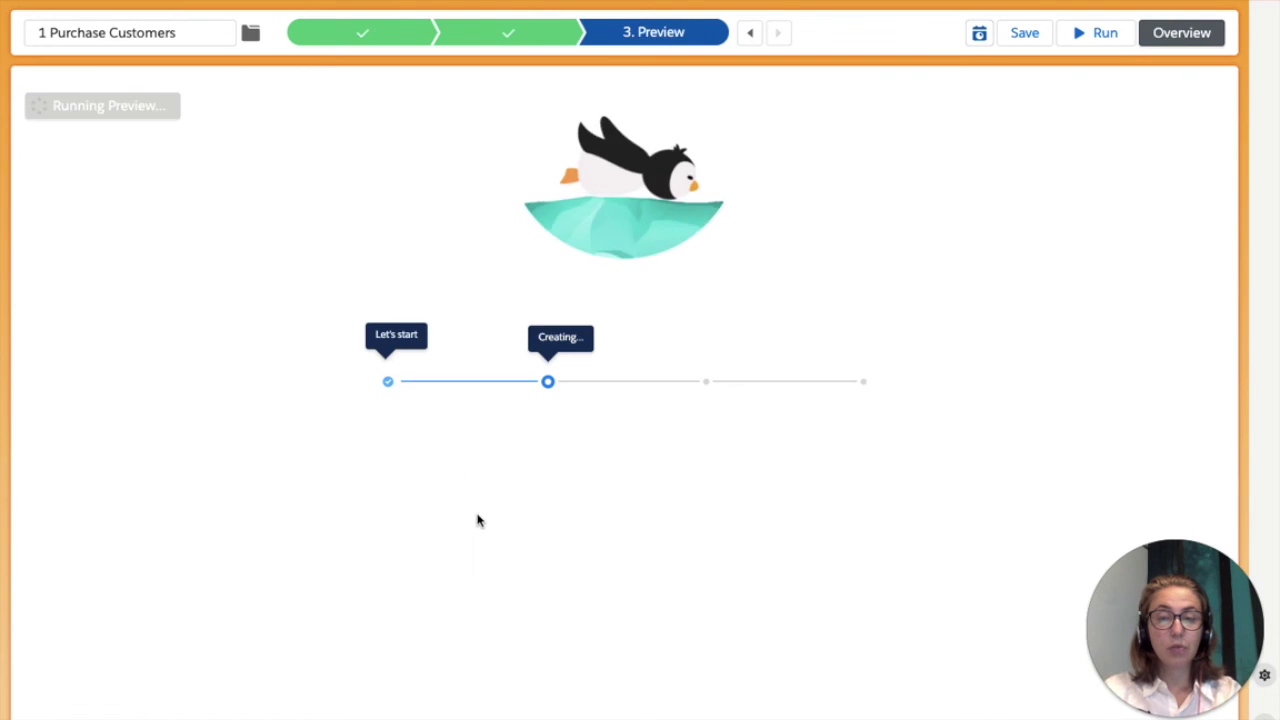